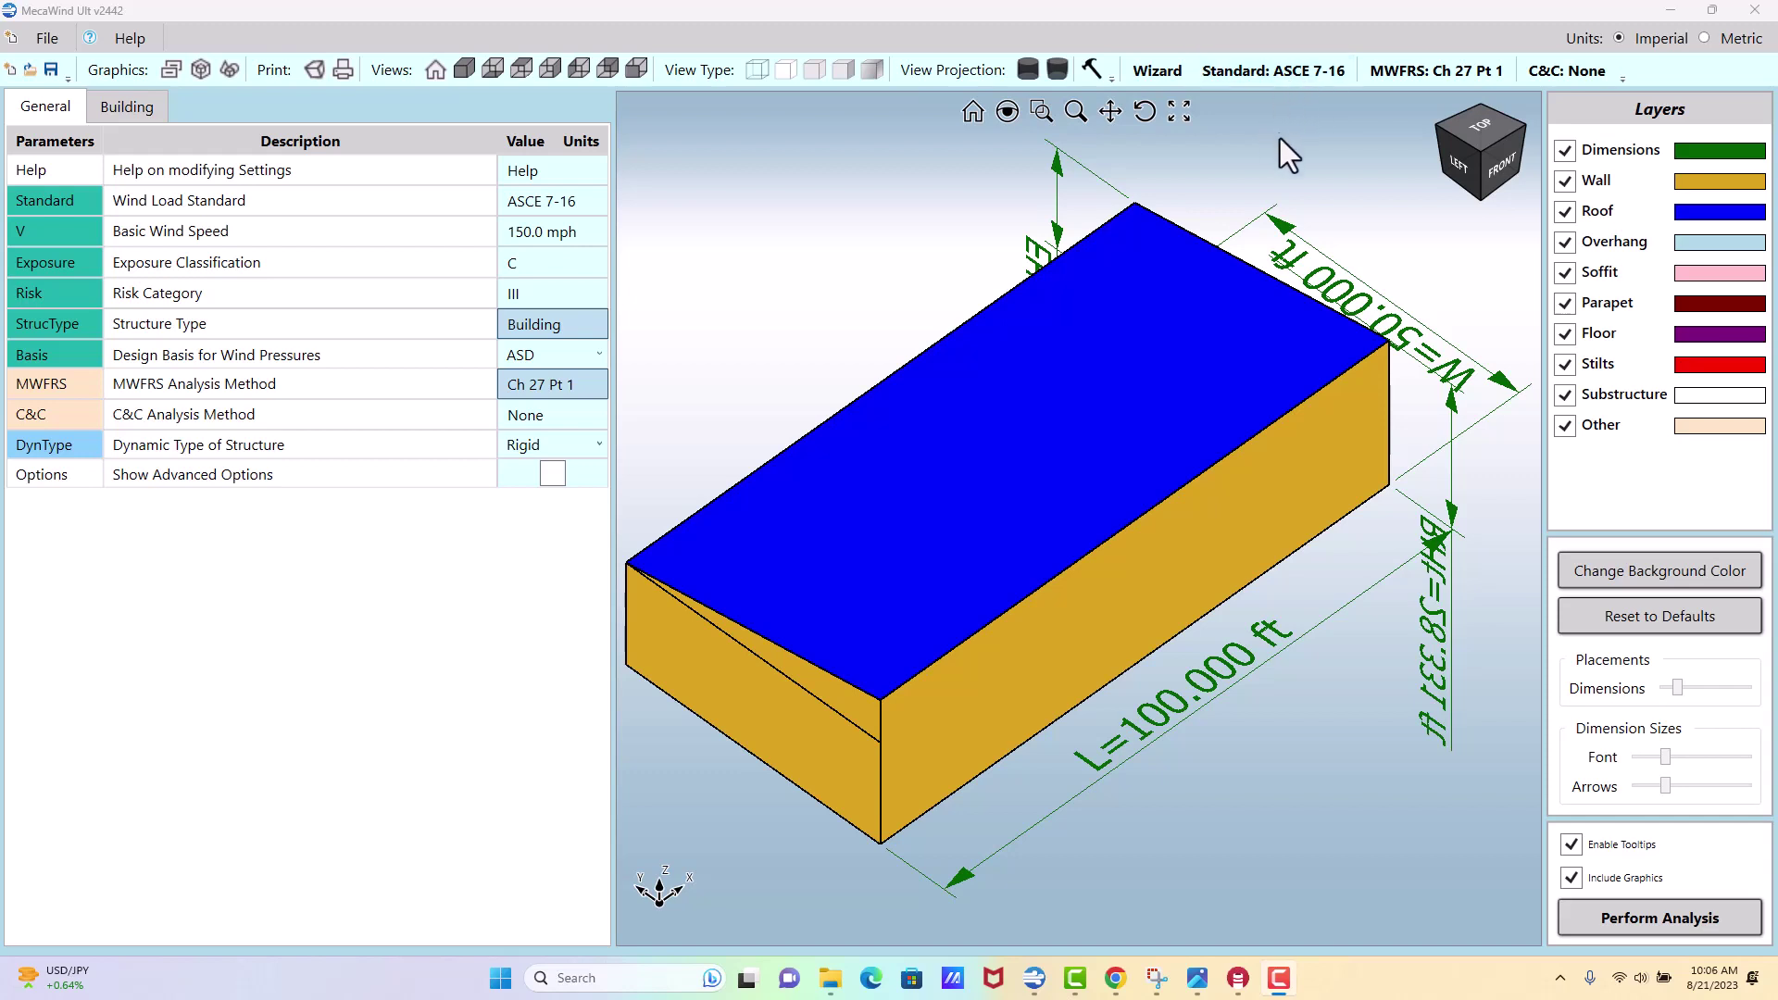
Change the structure type to Solar Panels on Roof.
{"action": "left_click", "coordinate": [561, 324]}
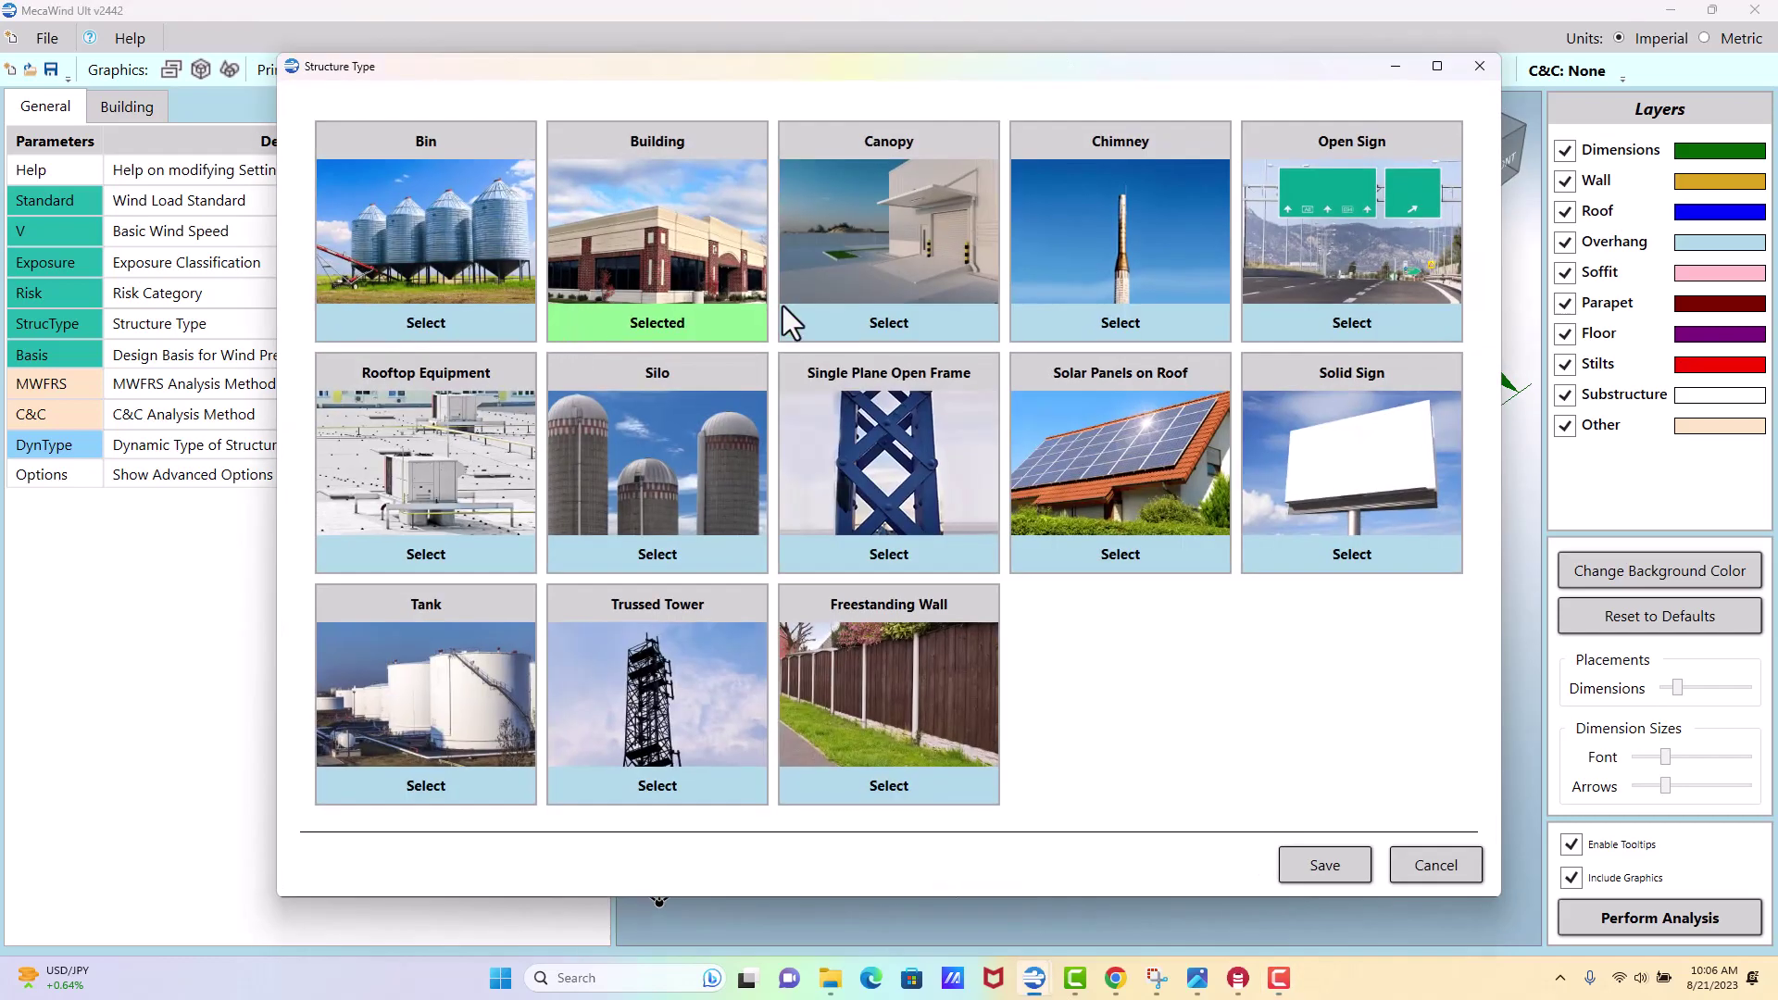
{"action": "left_click", "coordinate": [1116, 552]}
{"action": "left_click", "coordinate": [1323, 864]}
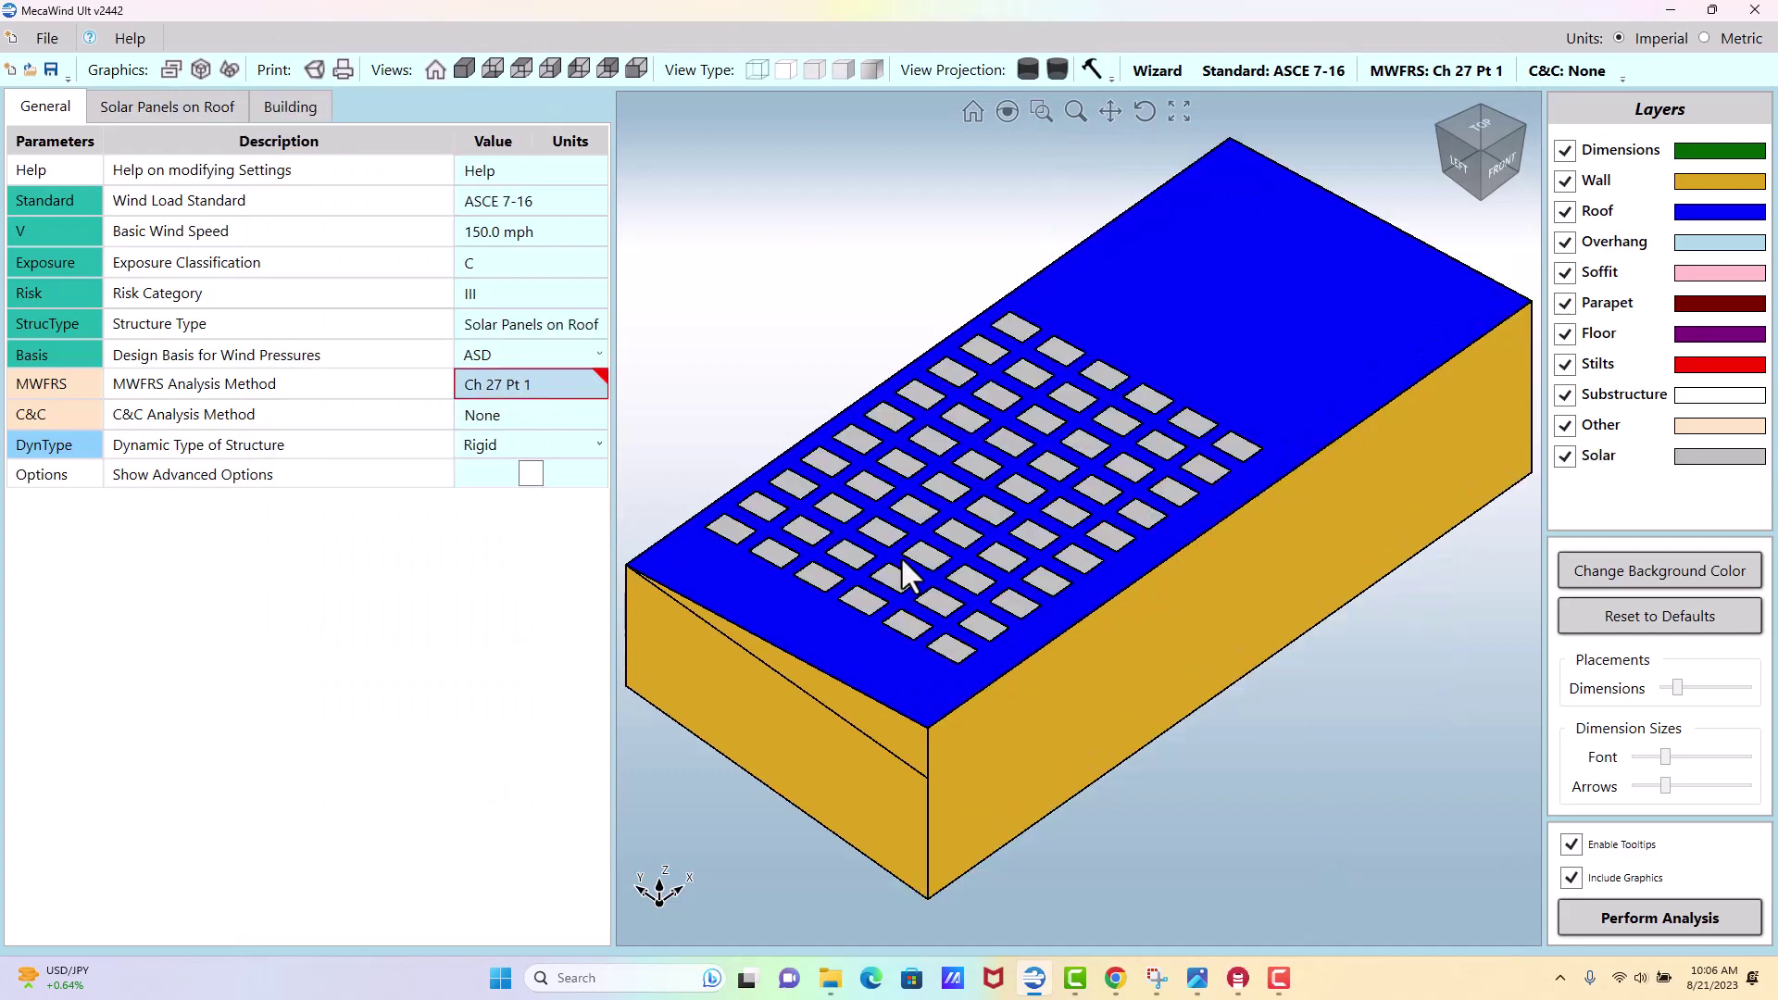
Switch the MWFRS analysis method from Ch 27 Pt 1 to Ch 29.
{"action": "left_click", "coordinate": [552, 381]}
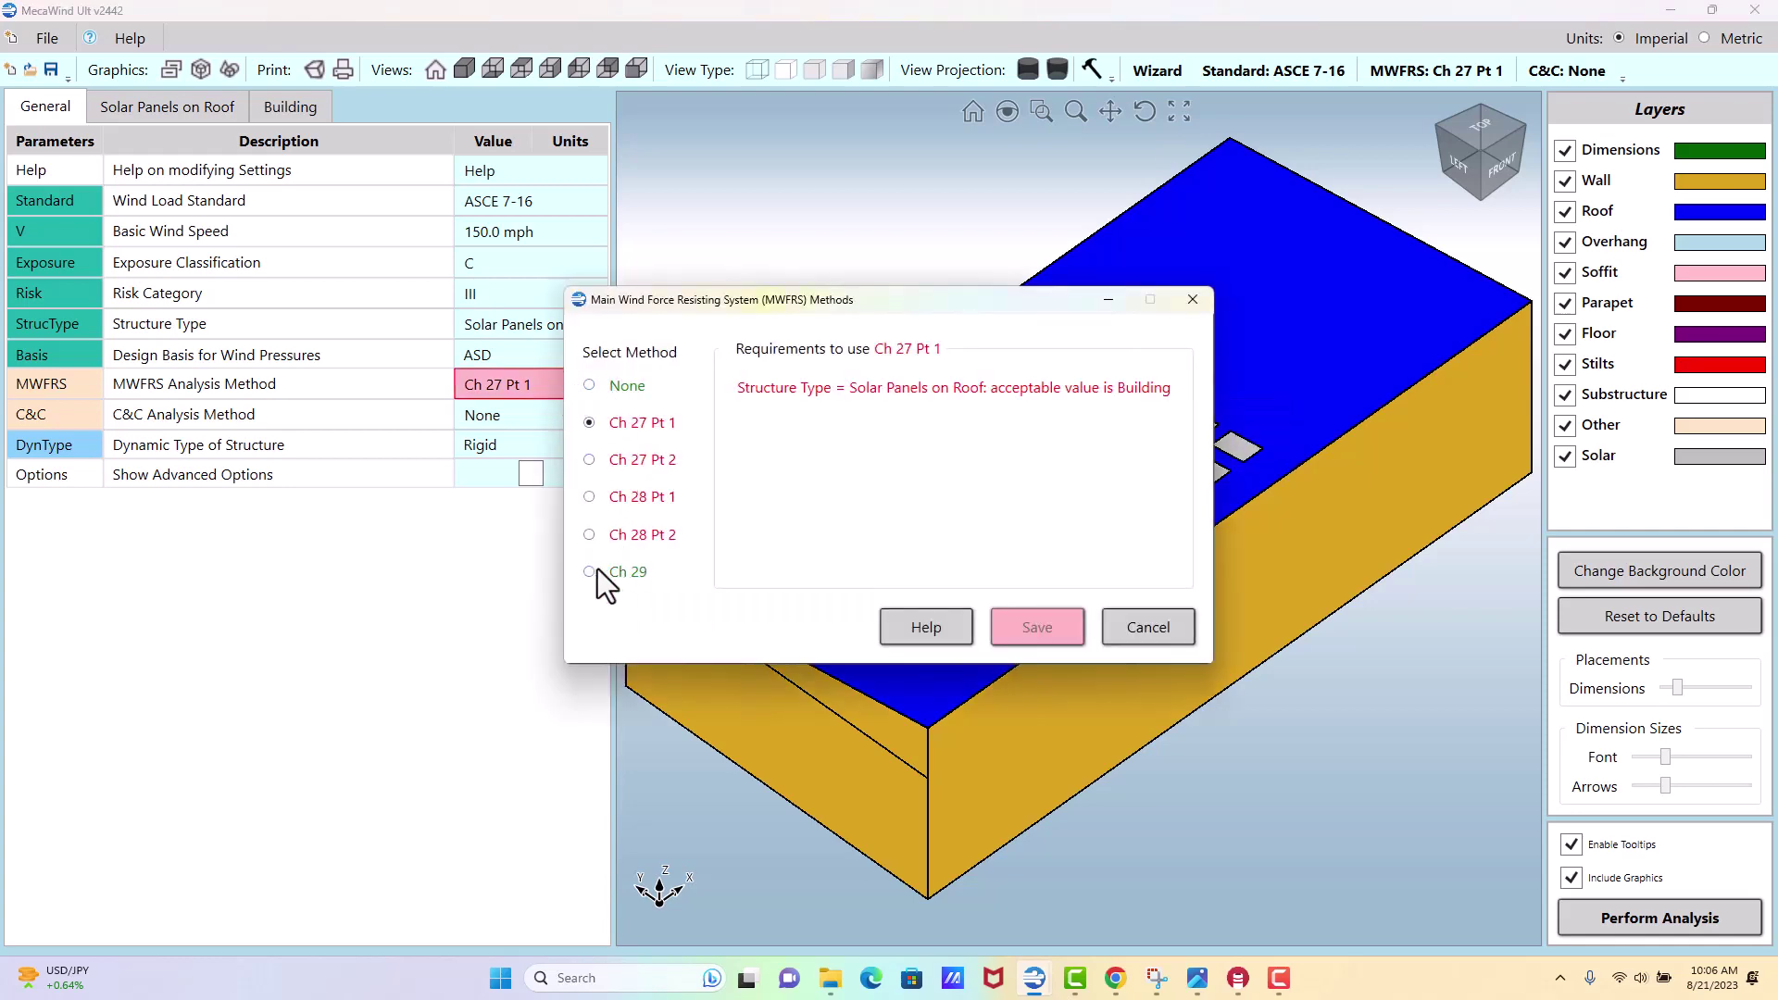
{"action": "left_click", "coordinate": [640, 576]}
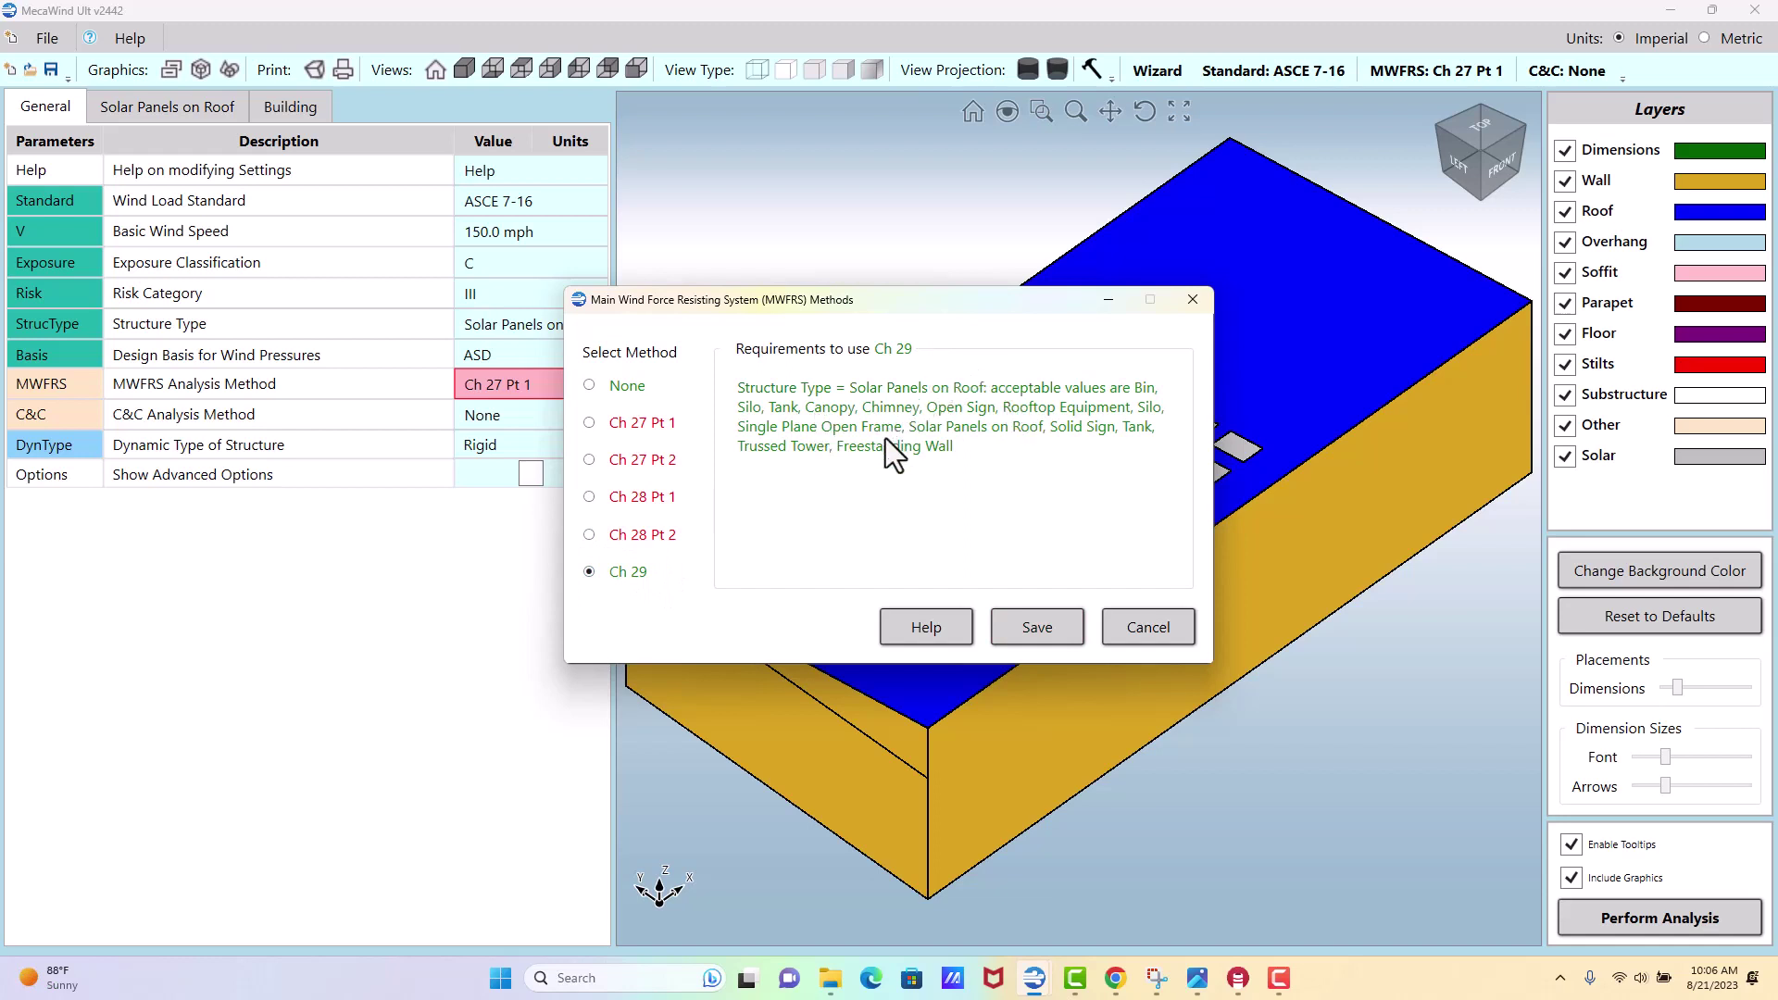
{"action": "mouse_move", "coordinate": [1045, 430]}
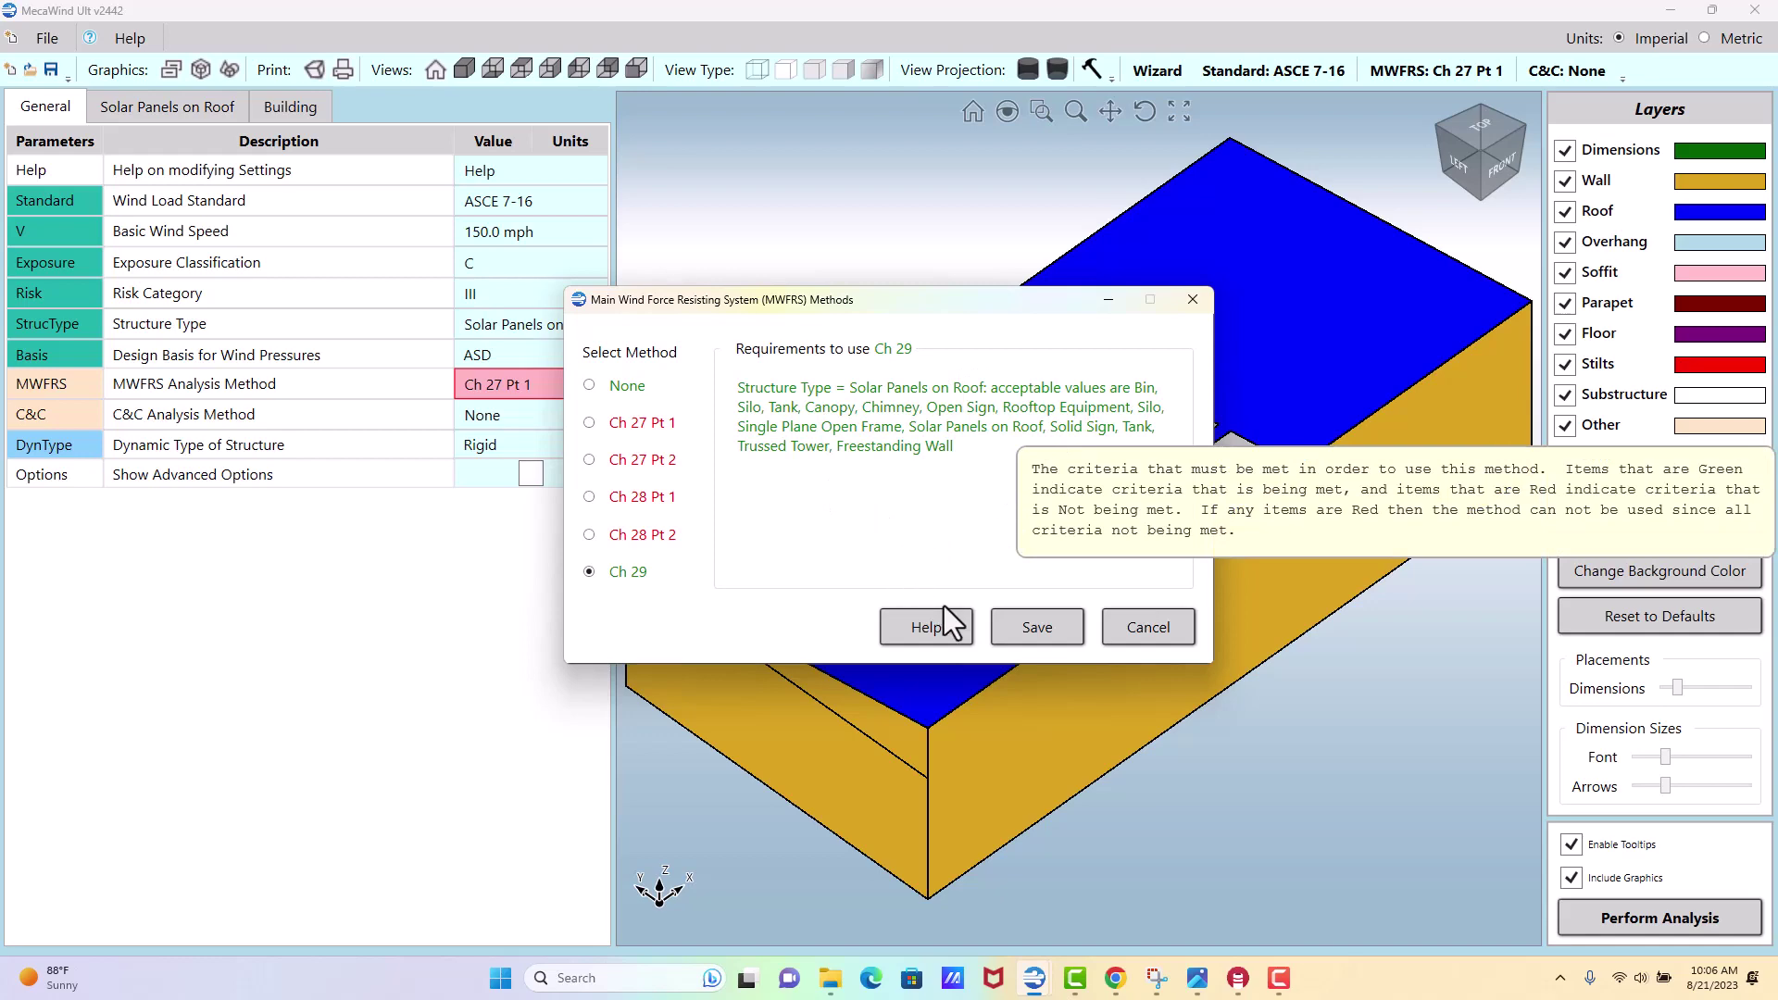
{"action": "left_click", "coordinate": [1052, 620]}
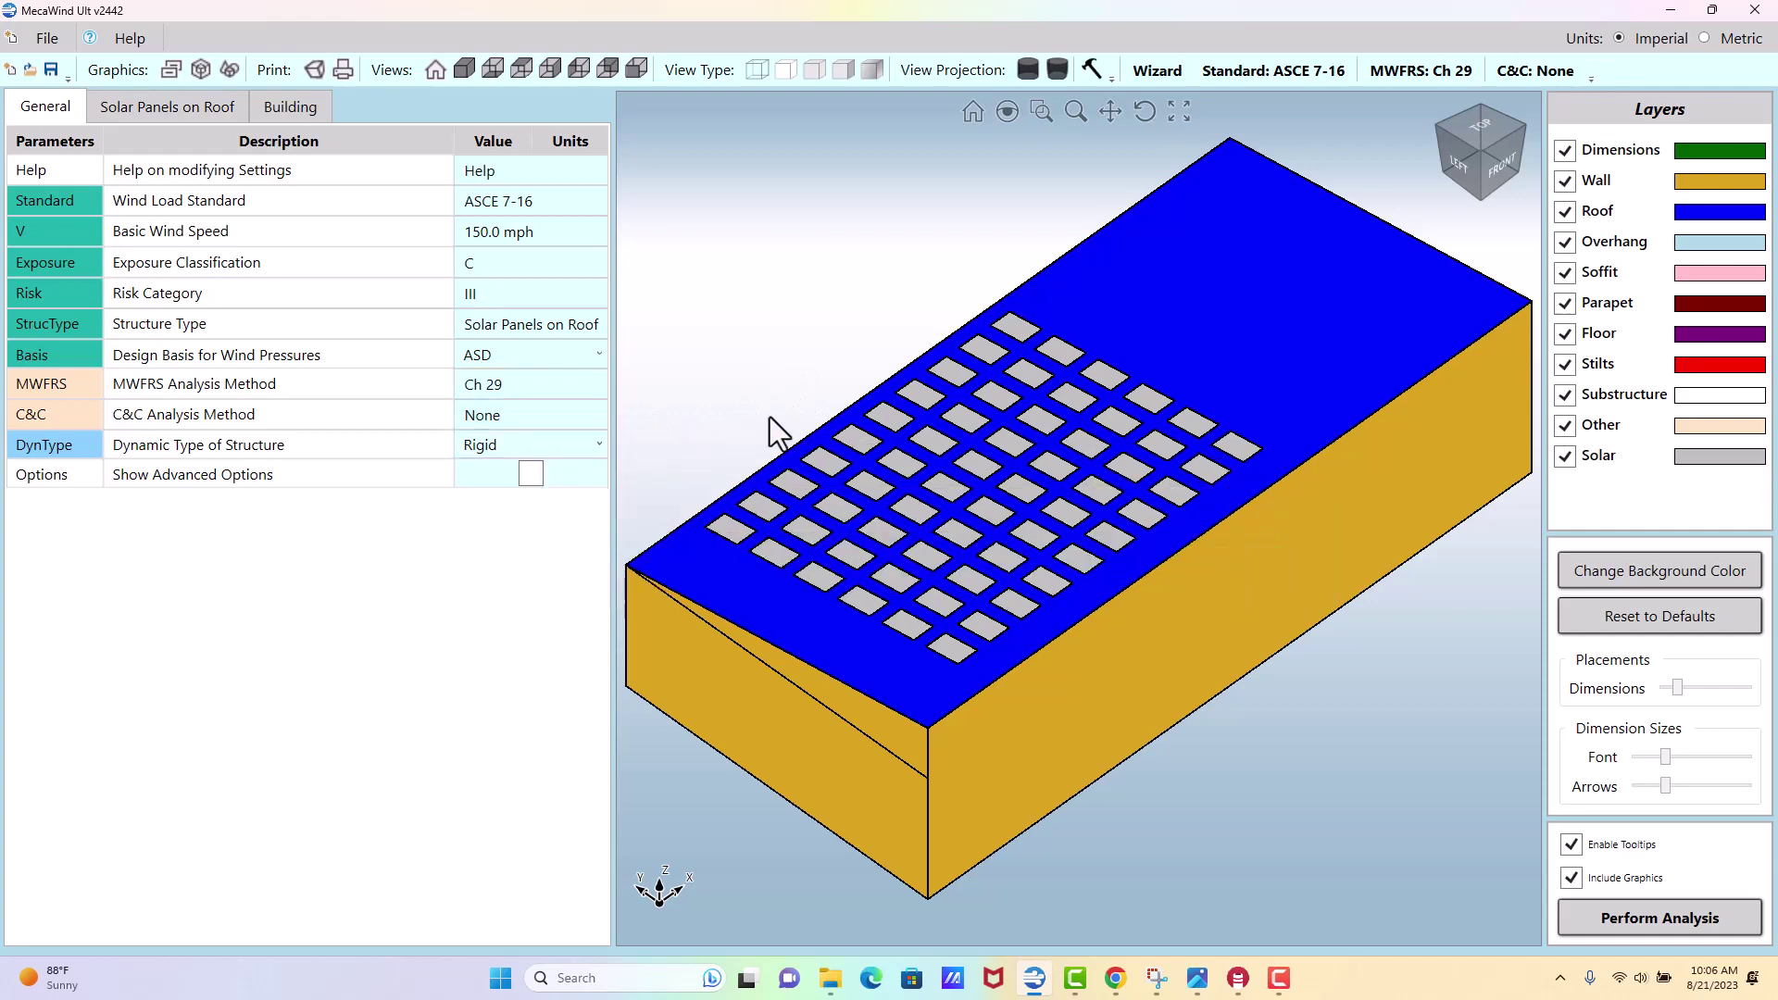
Show the Solar Panels on Roof parameters, review their Help, and list the MWFRS sections.
{"action": "left_click", "coordinate": [144, 107]}
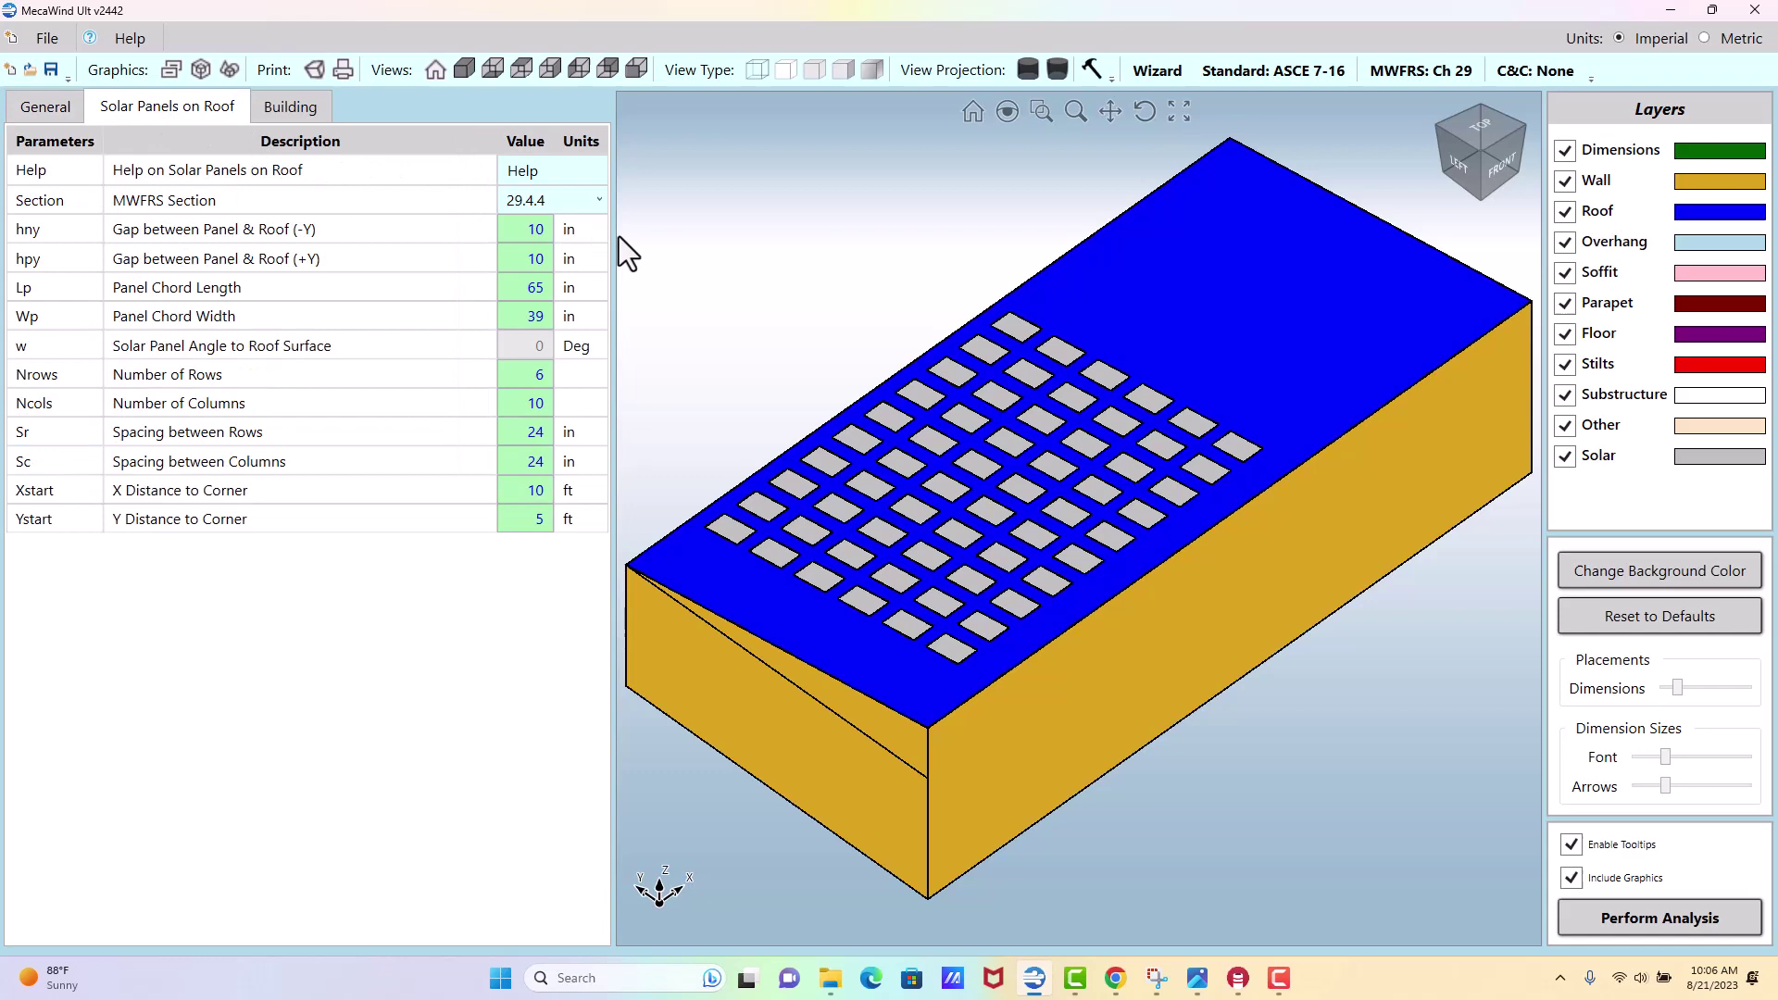
{"action": "left_click", "coordinate": [554, 176]}
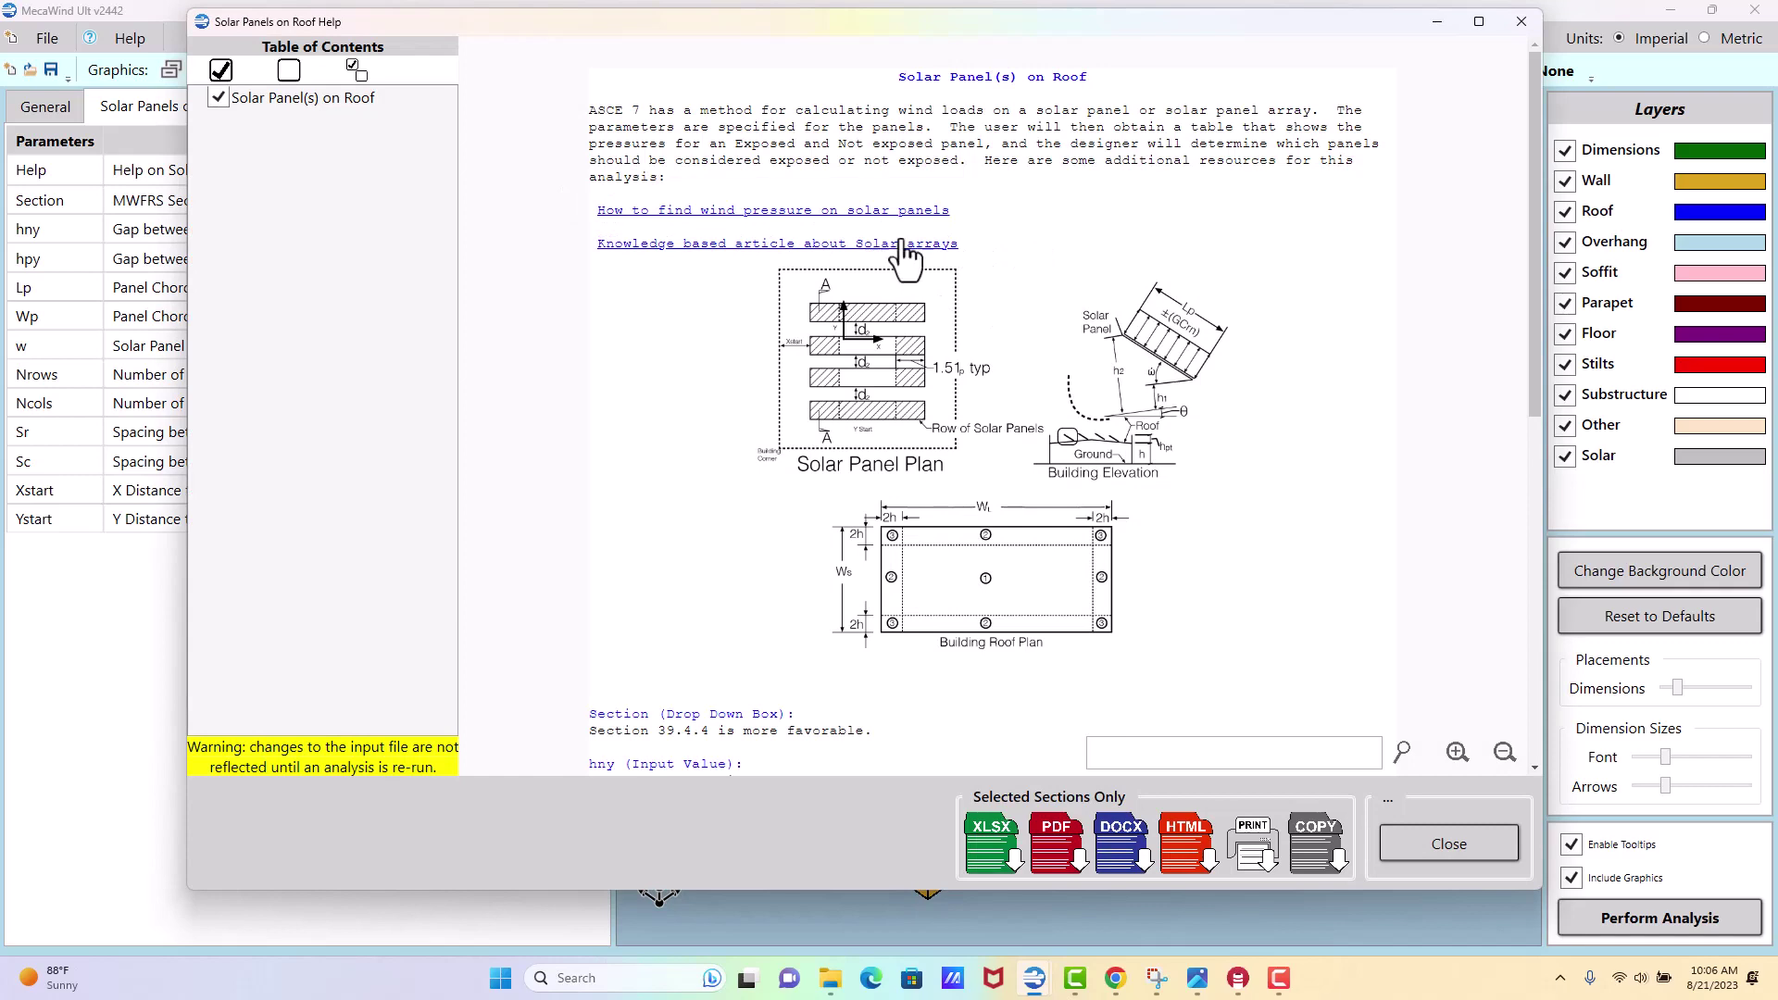
{"action": "left_click", "coordinate": [1519, 20]}
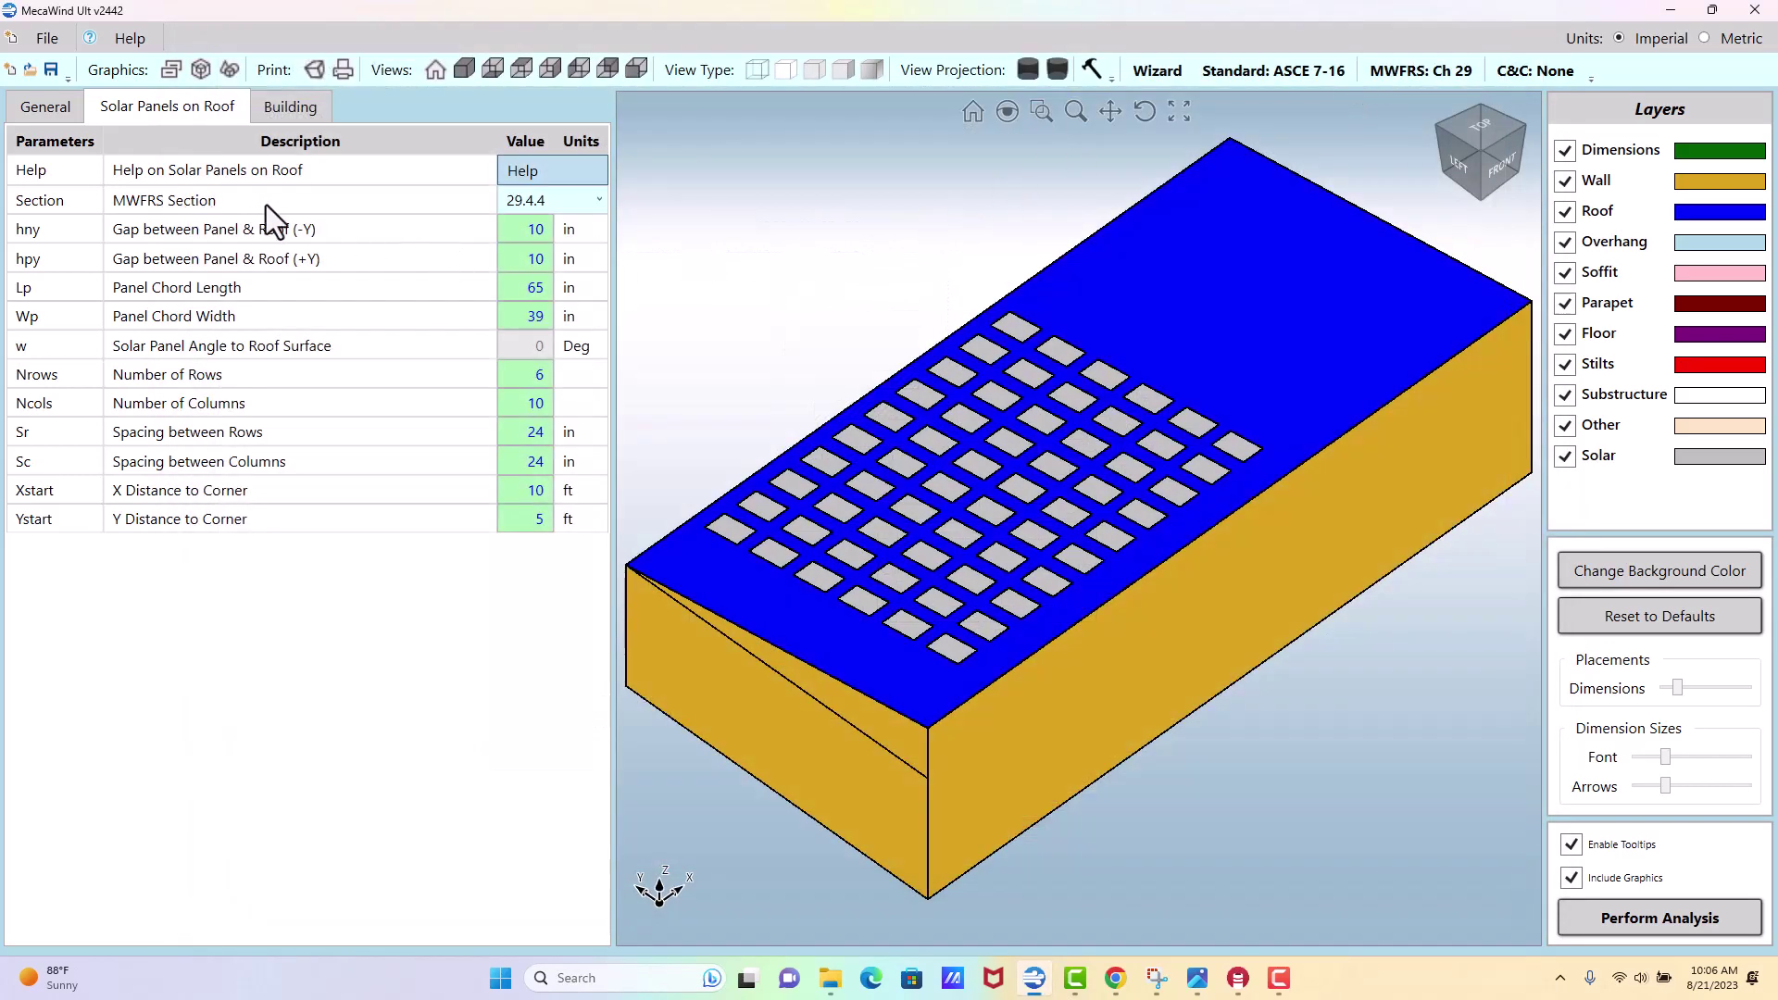
{"action": "left_click", "coordinate": [594, 199]}
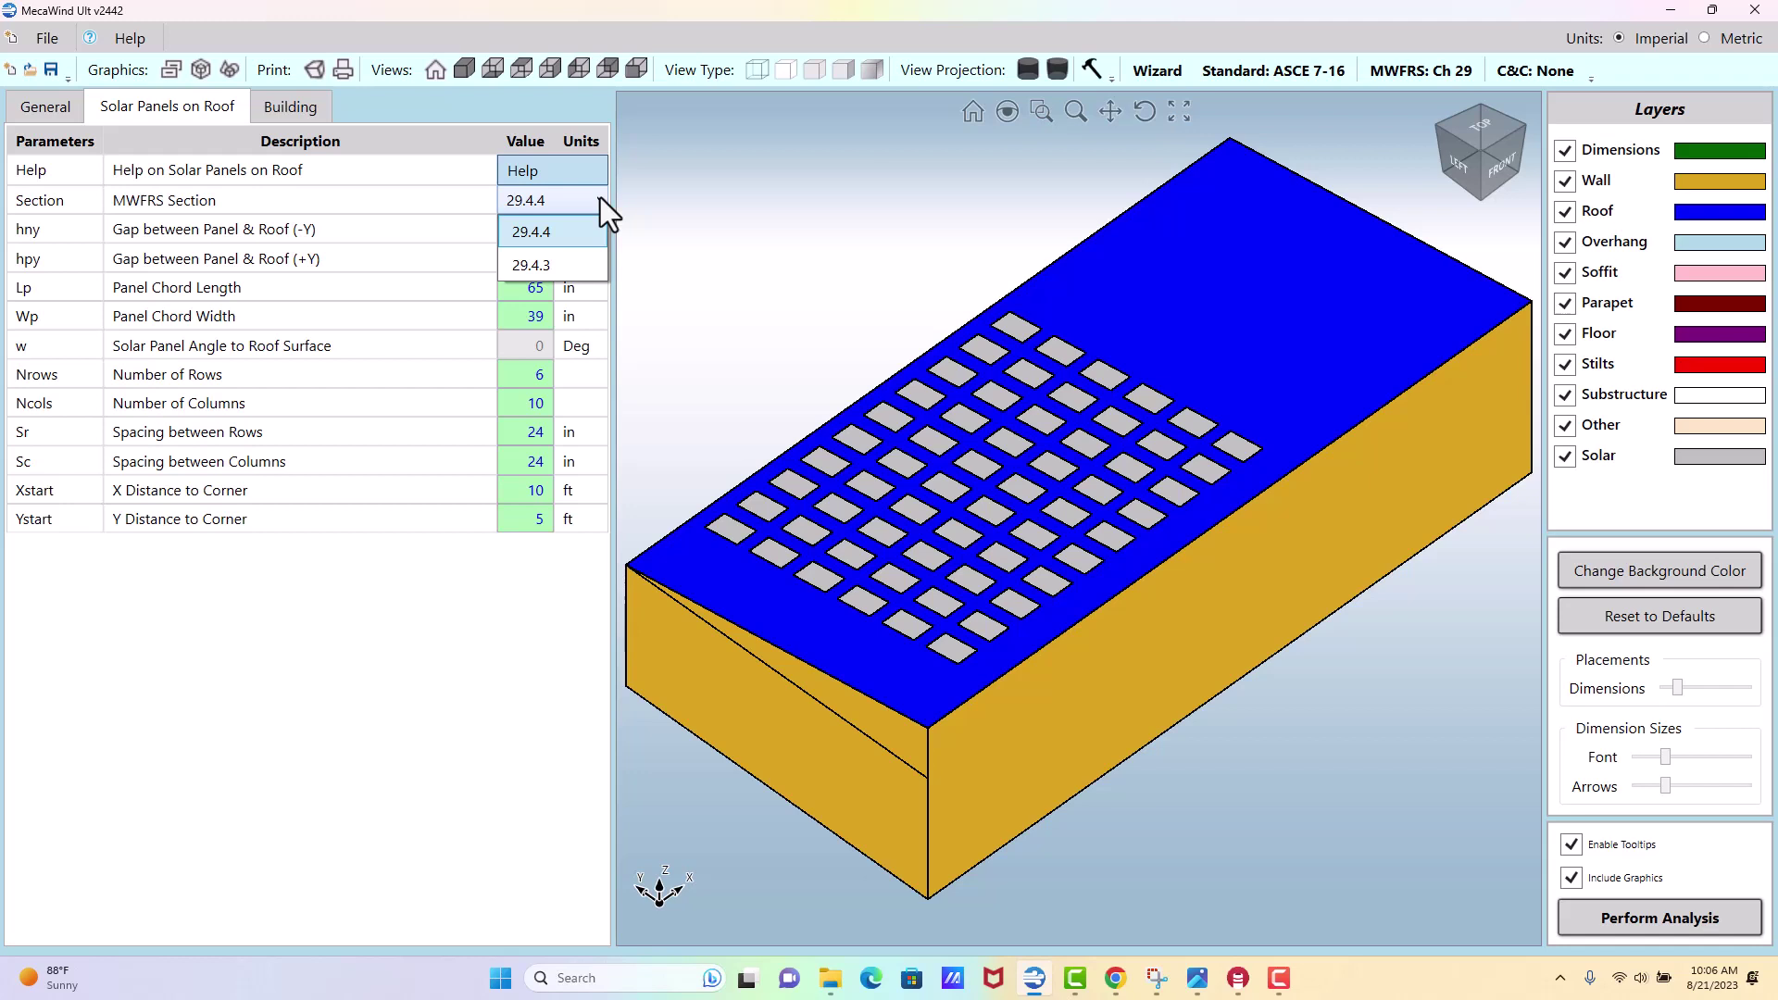
Keep MWFRS section 29.4.4 and set the array to 12 panel columns.
{"action": "left_click", "coordinate": [554, 230]}
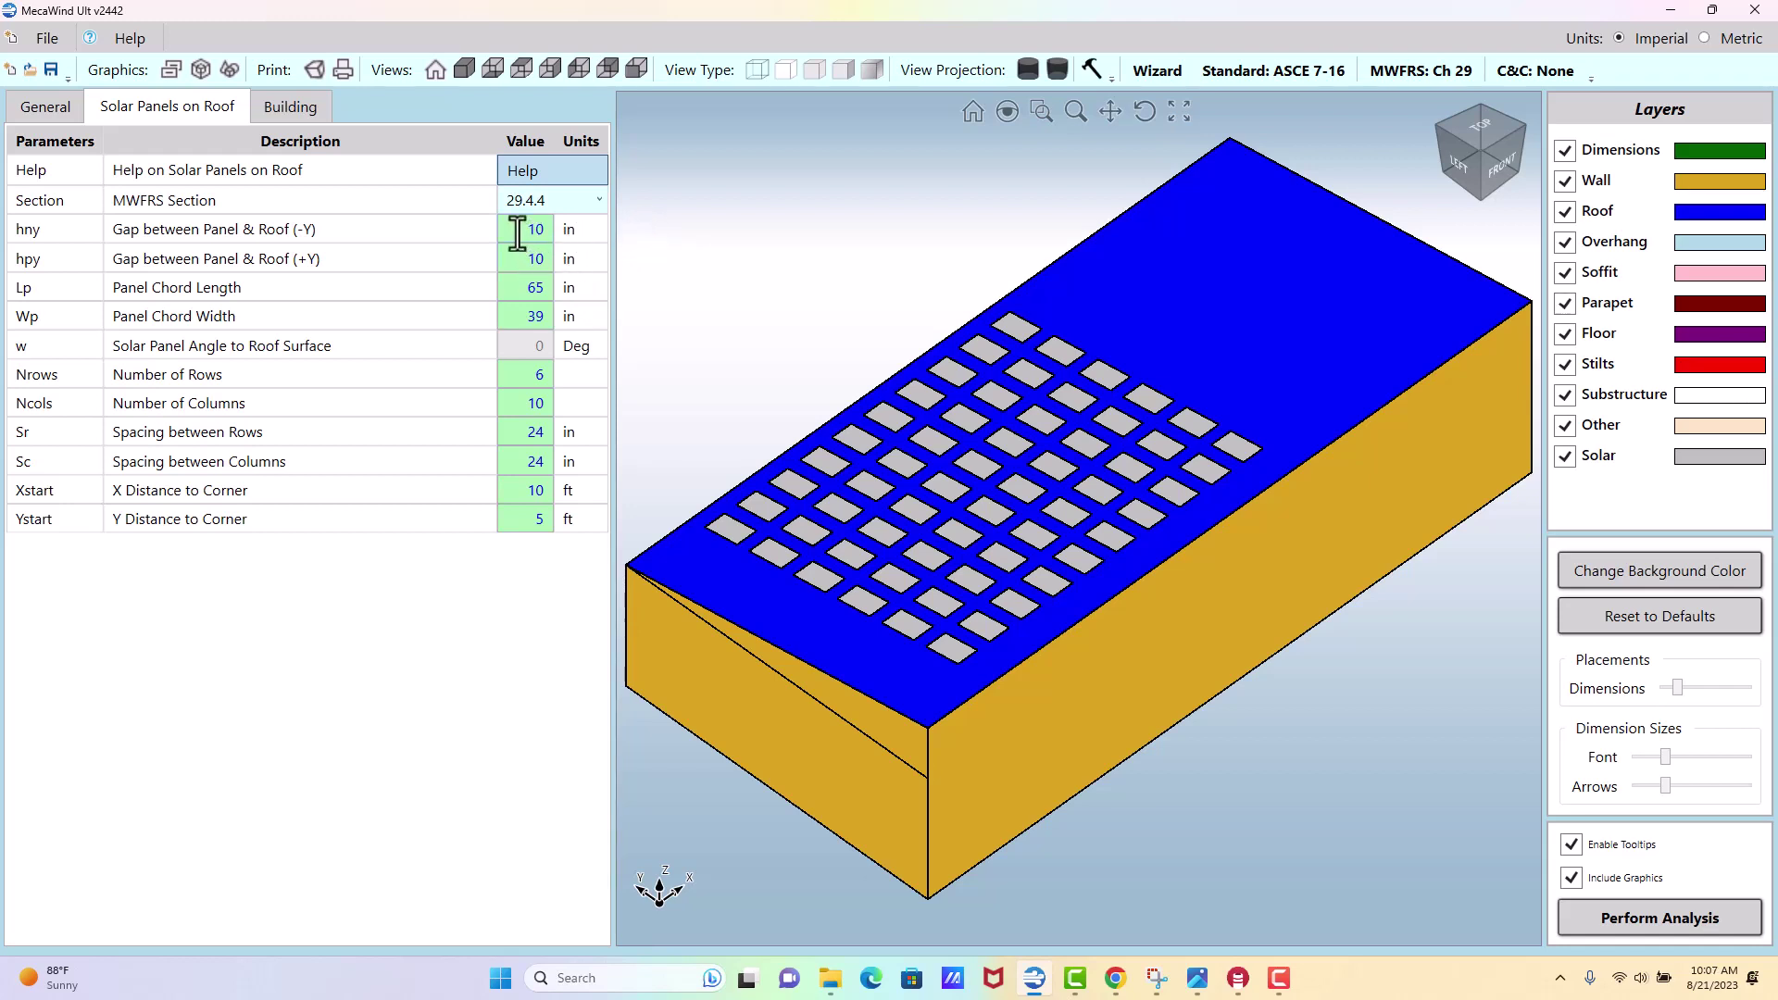
{"action": "mouse_move", "coordinate": [517, 235]}
{"action": "left_click", "coordinate": [536, 375]}
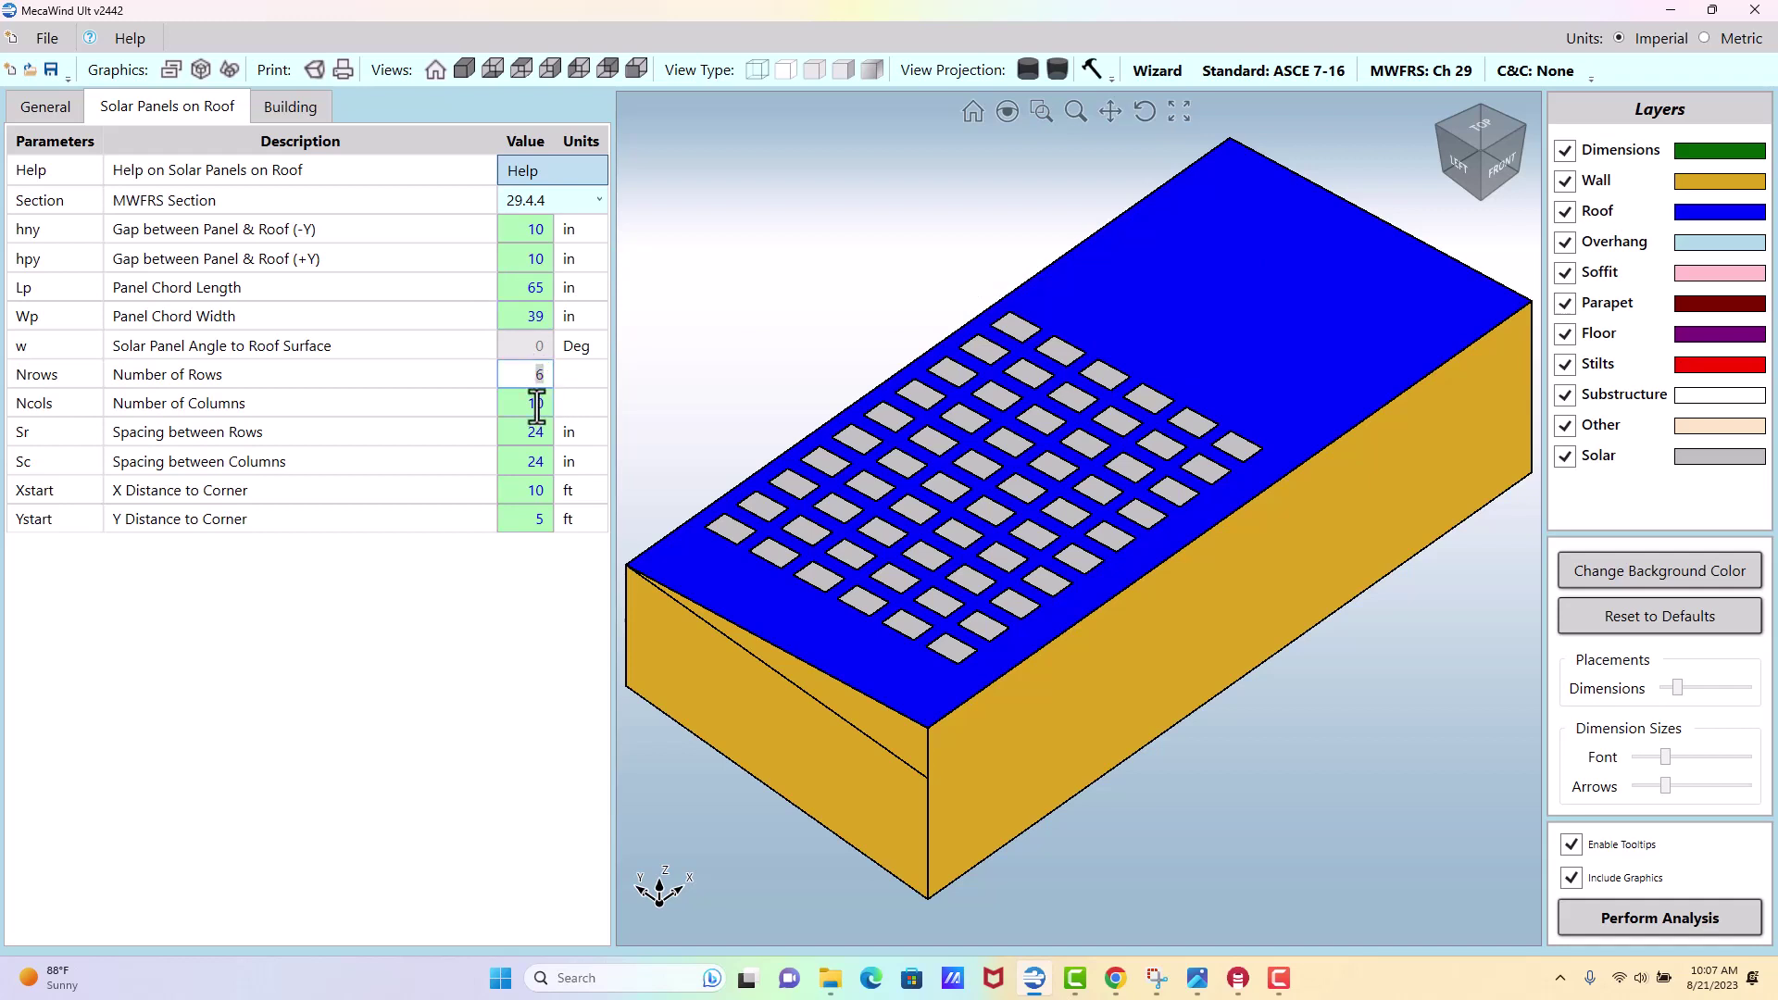
{"action": "left_click", "coordinate": [525, 406]}
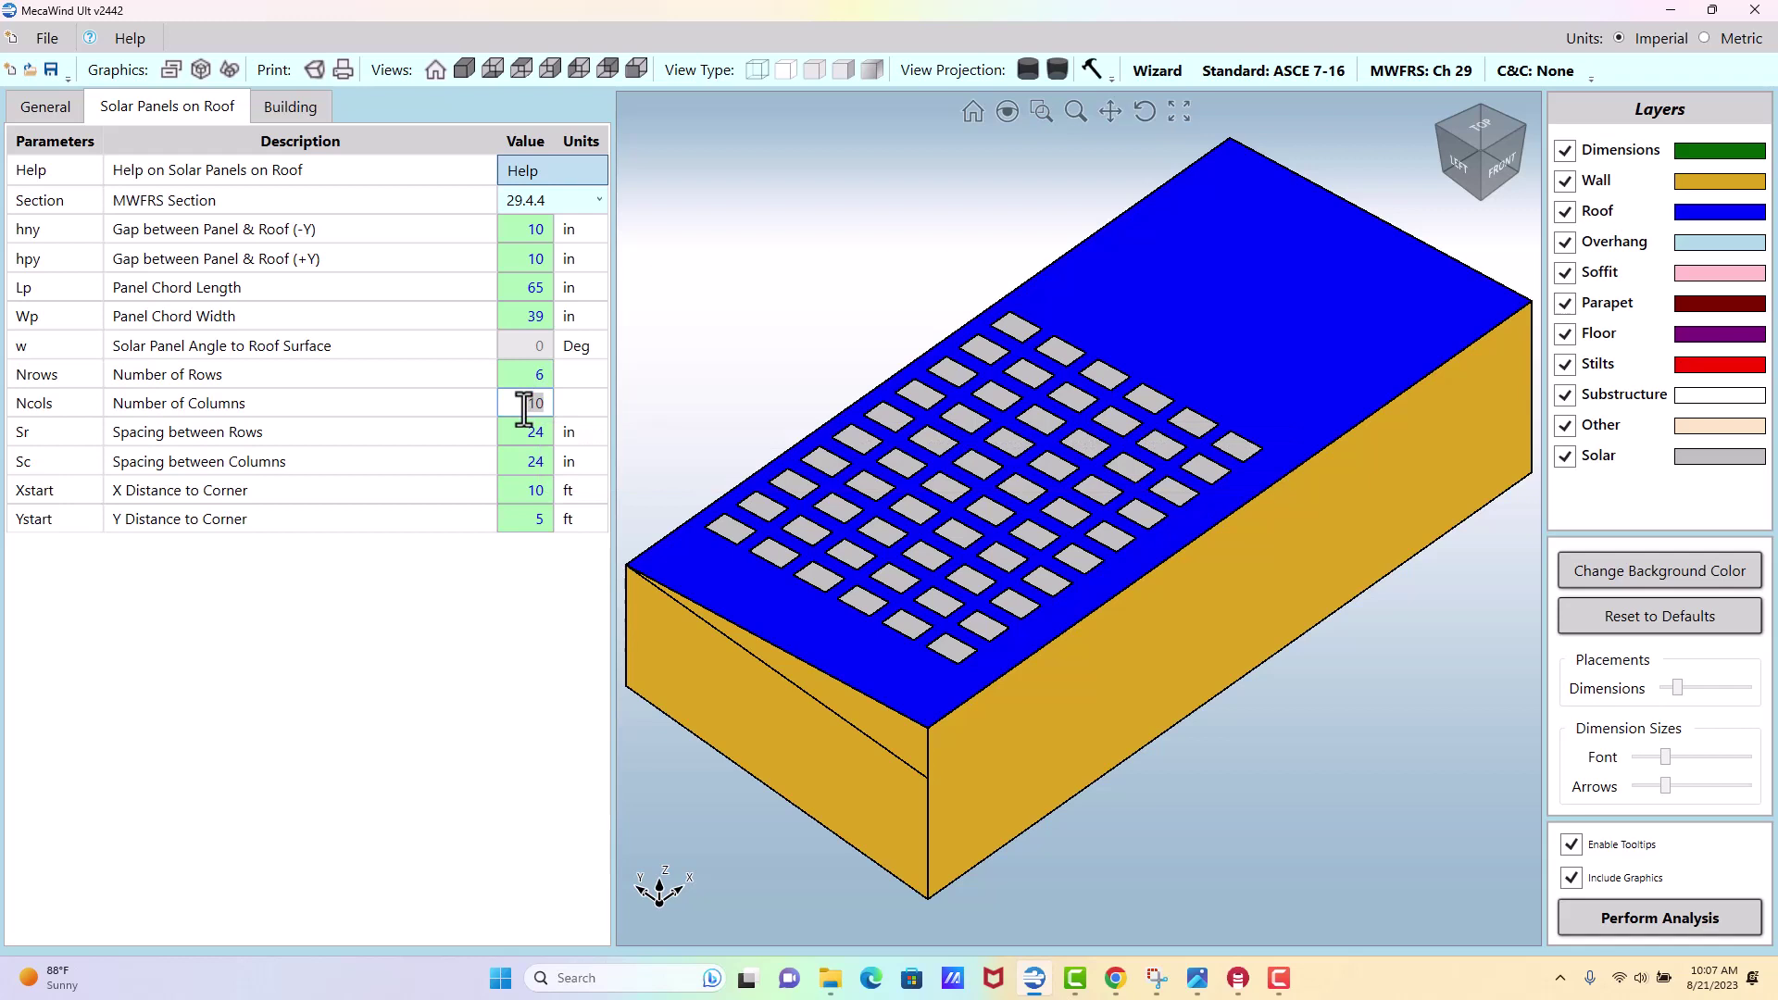
{"action": "type", "text": "12"}
{"action": "key", "text": "Return"}
Set 5 panel rows, Ystart 7 ft and Xstart 15 ft from the corner.
{"action": "left_click", "coordinate": [531, 374]}
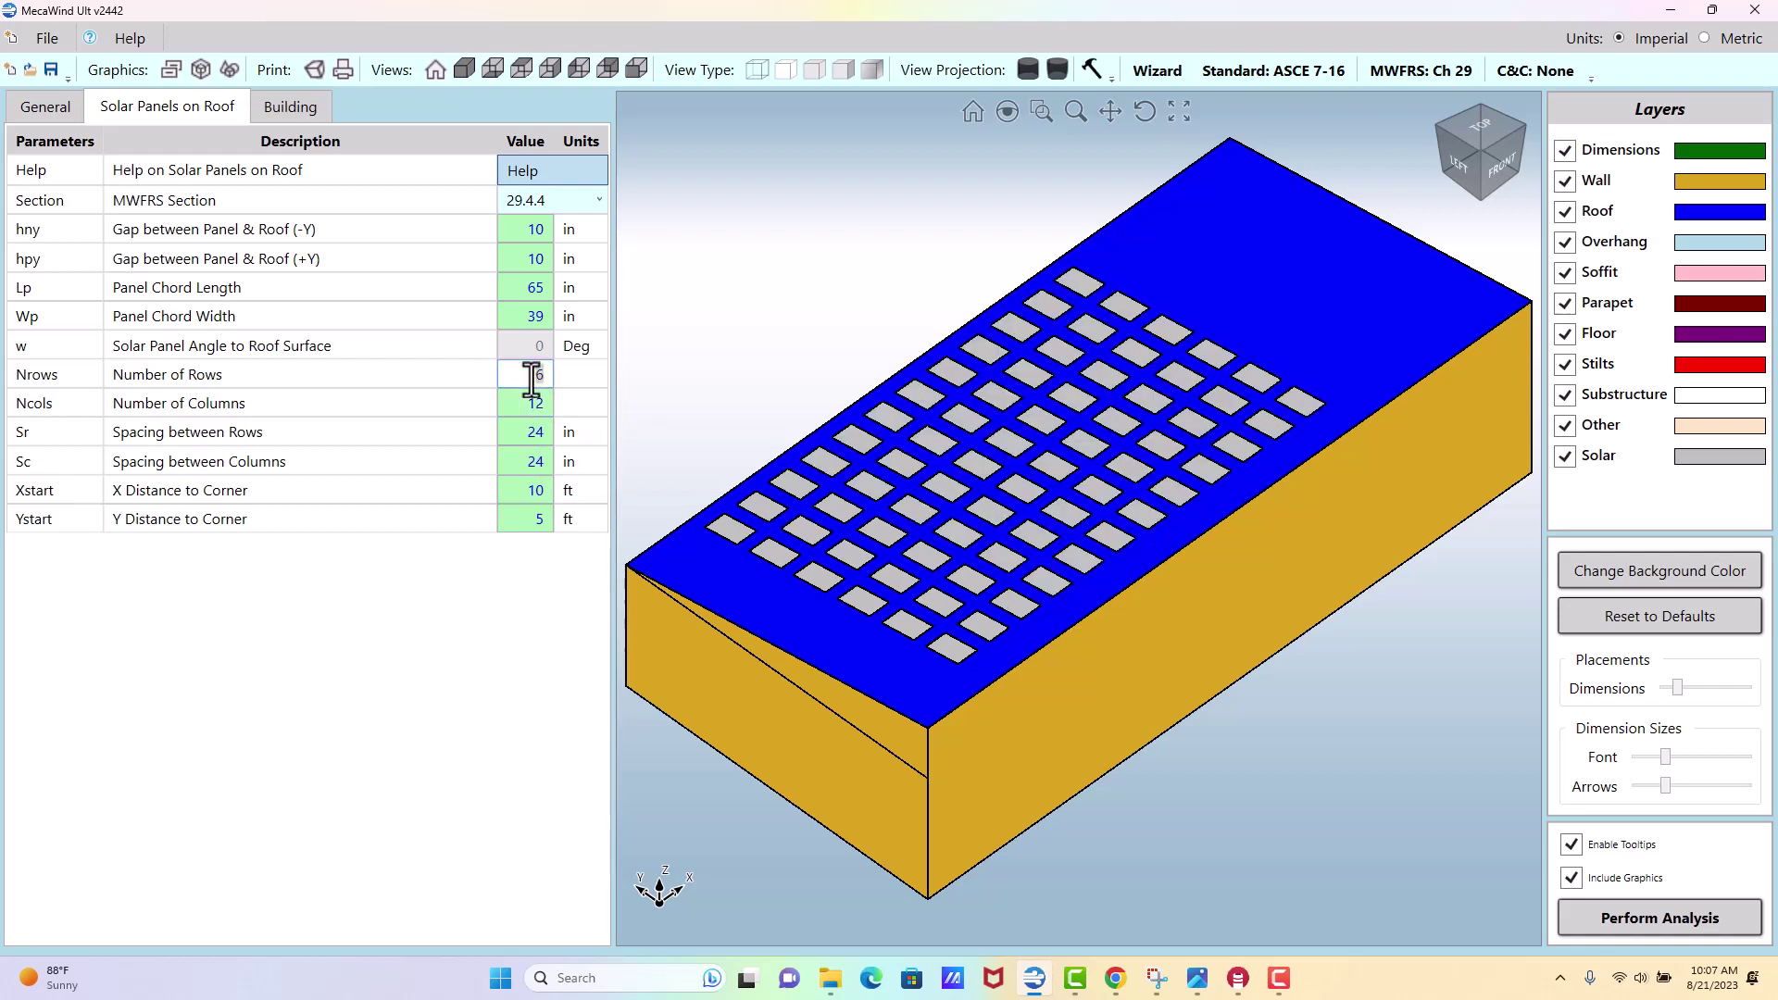
{"action": "type", "text": "5"}
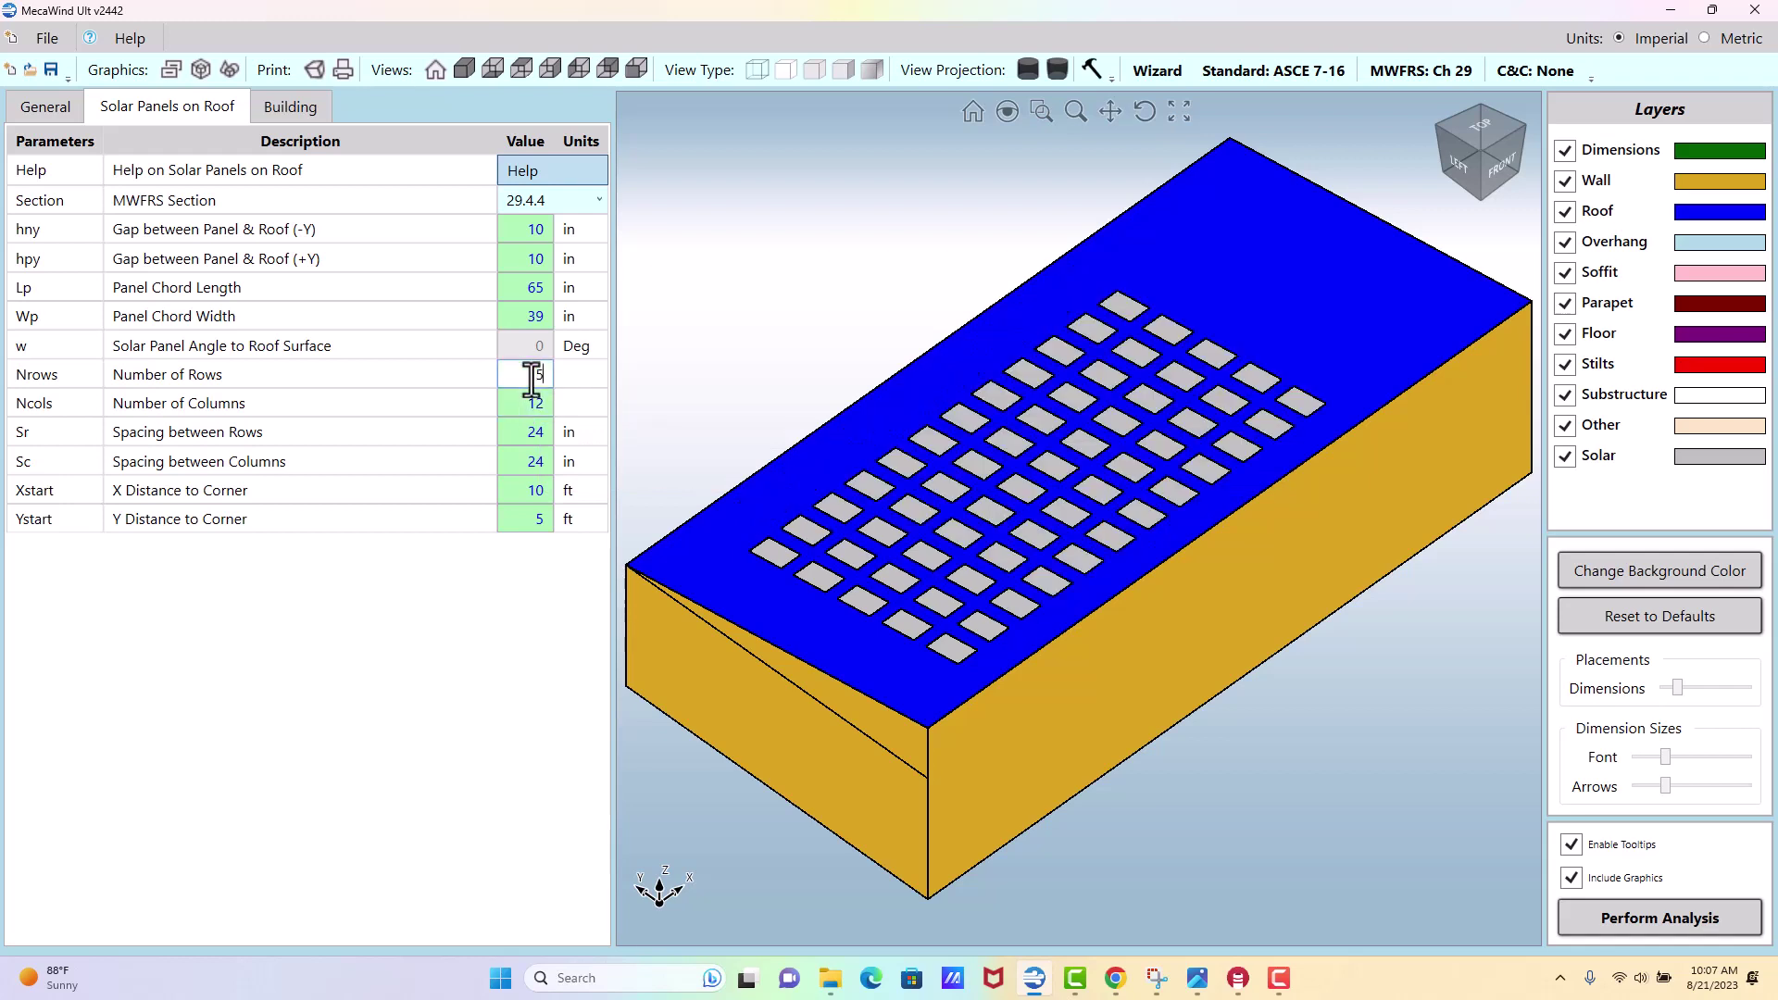
{"action": "left_click", "coordinate": [522, 517]}
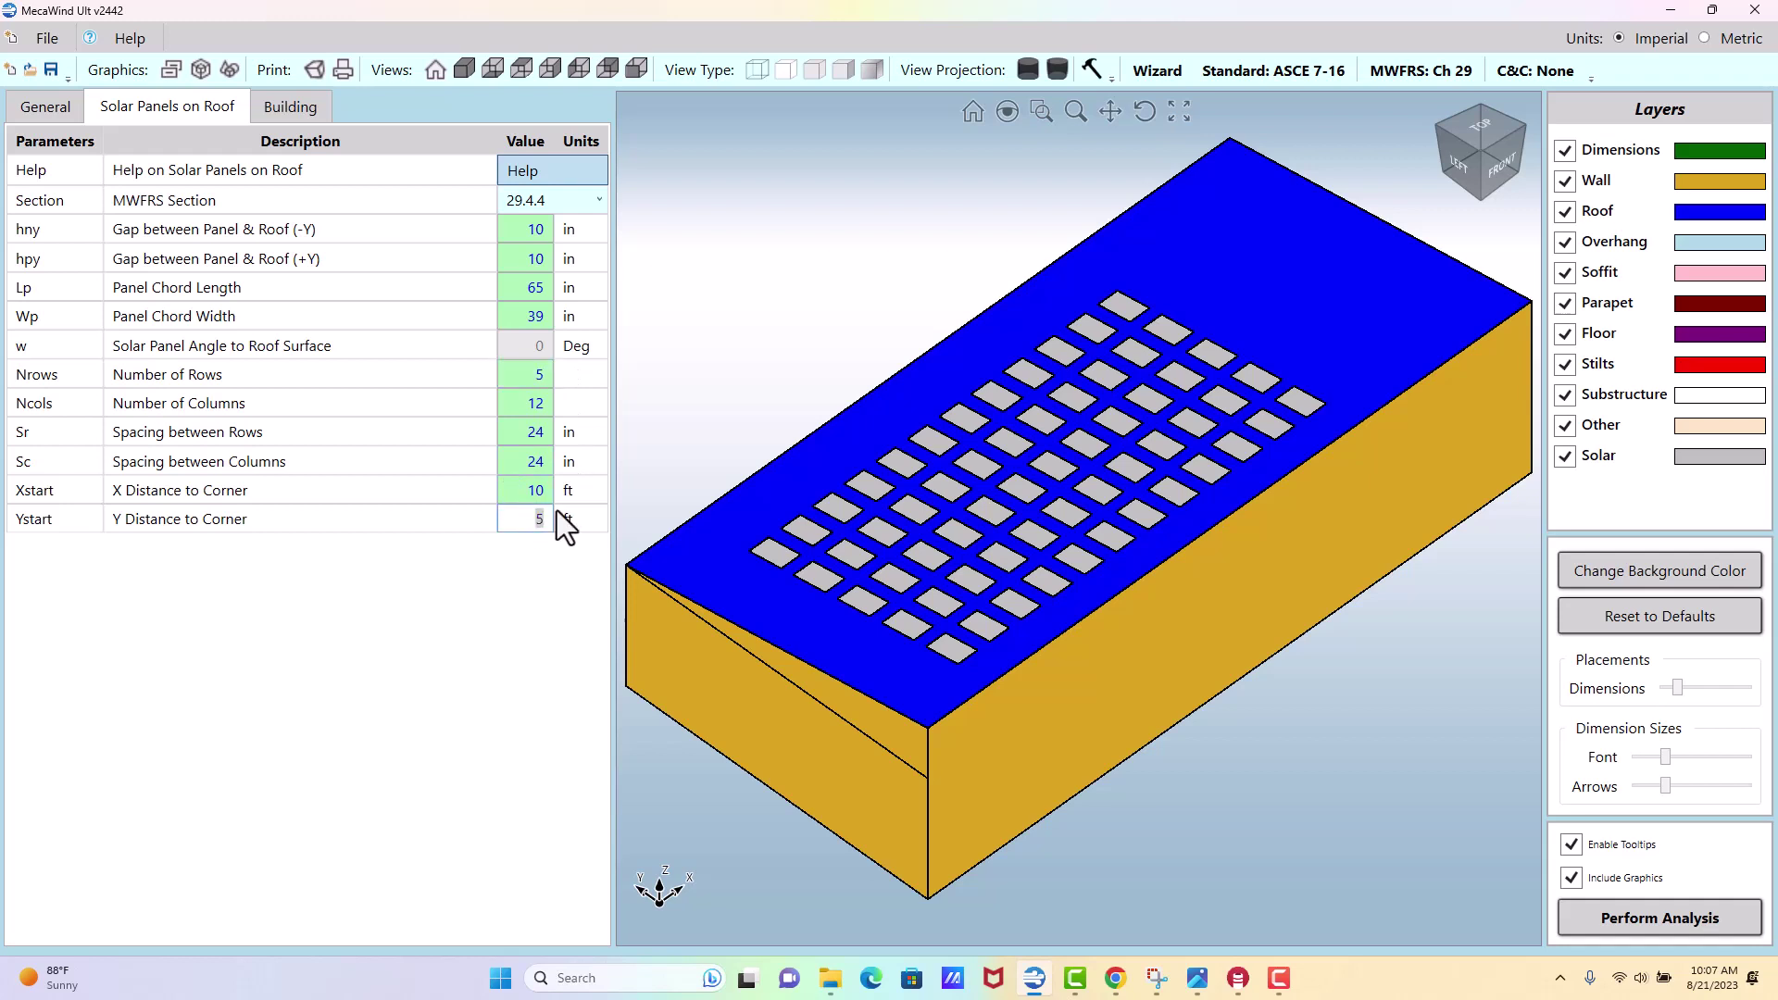
{"action": "type", "text": "6"}
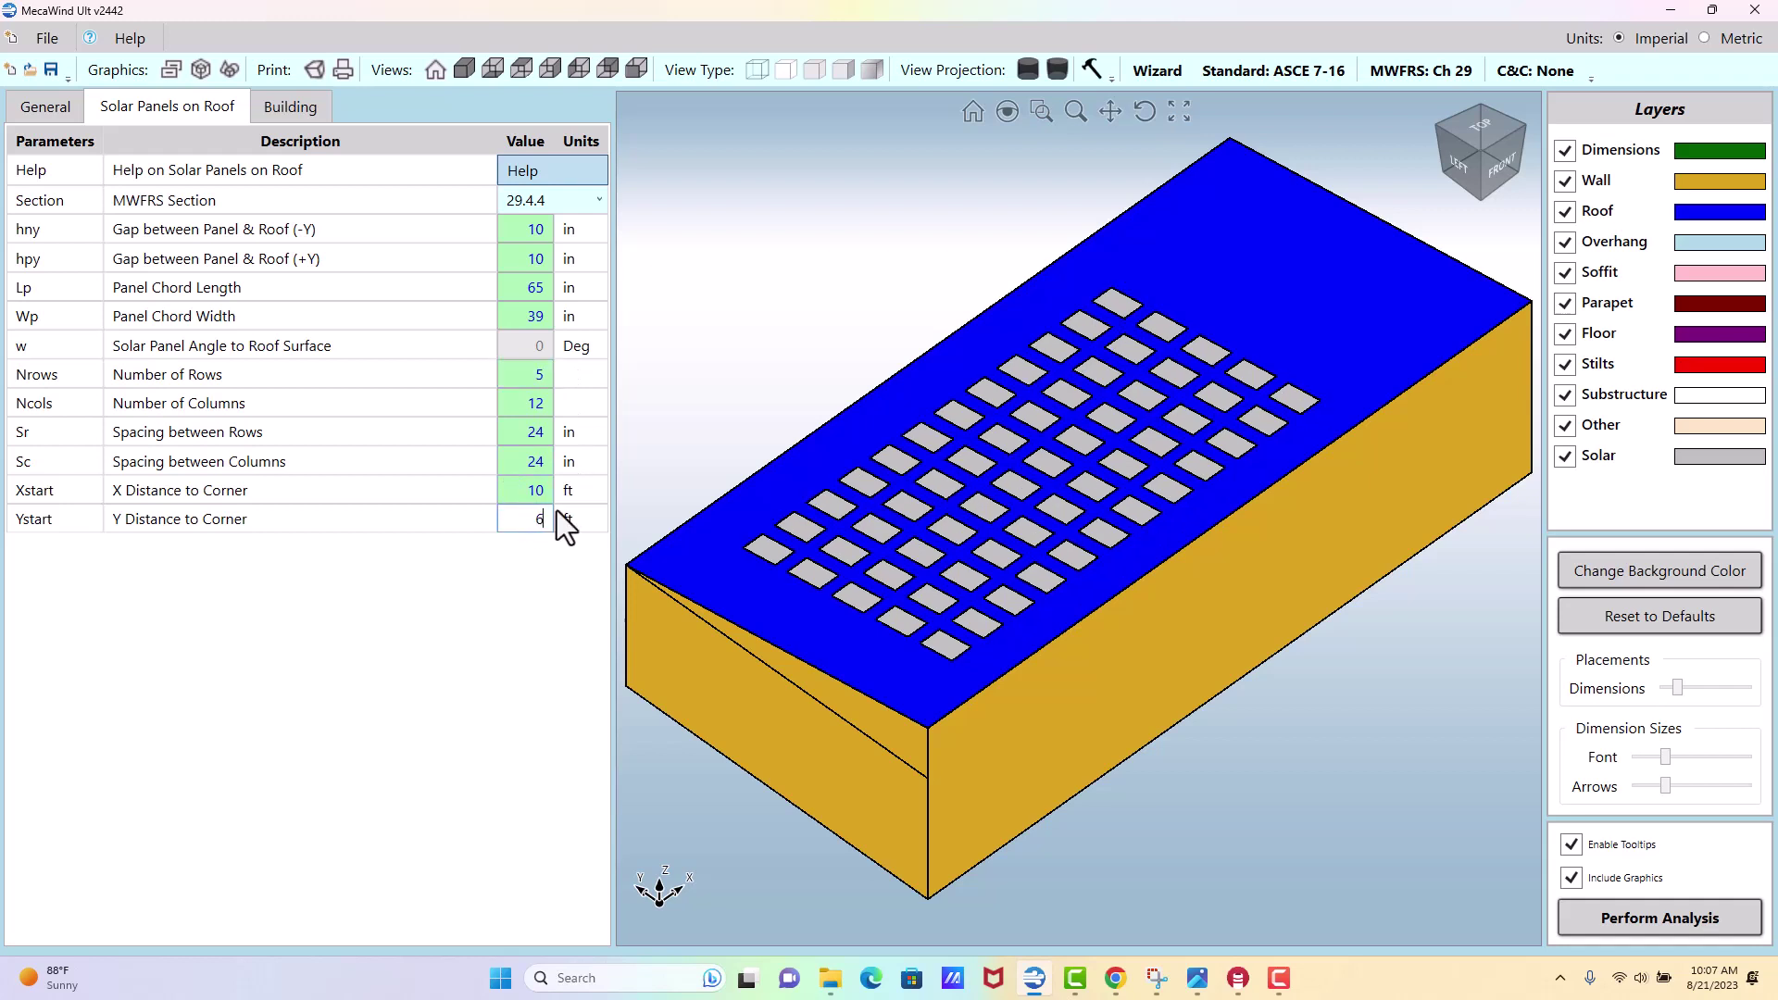
{"action": "key", "text": "BackSpace"}
{"action": "type", "text": "7"}
{"action": "left_click", "coordinate": [524, 495]}
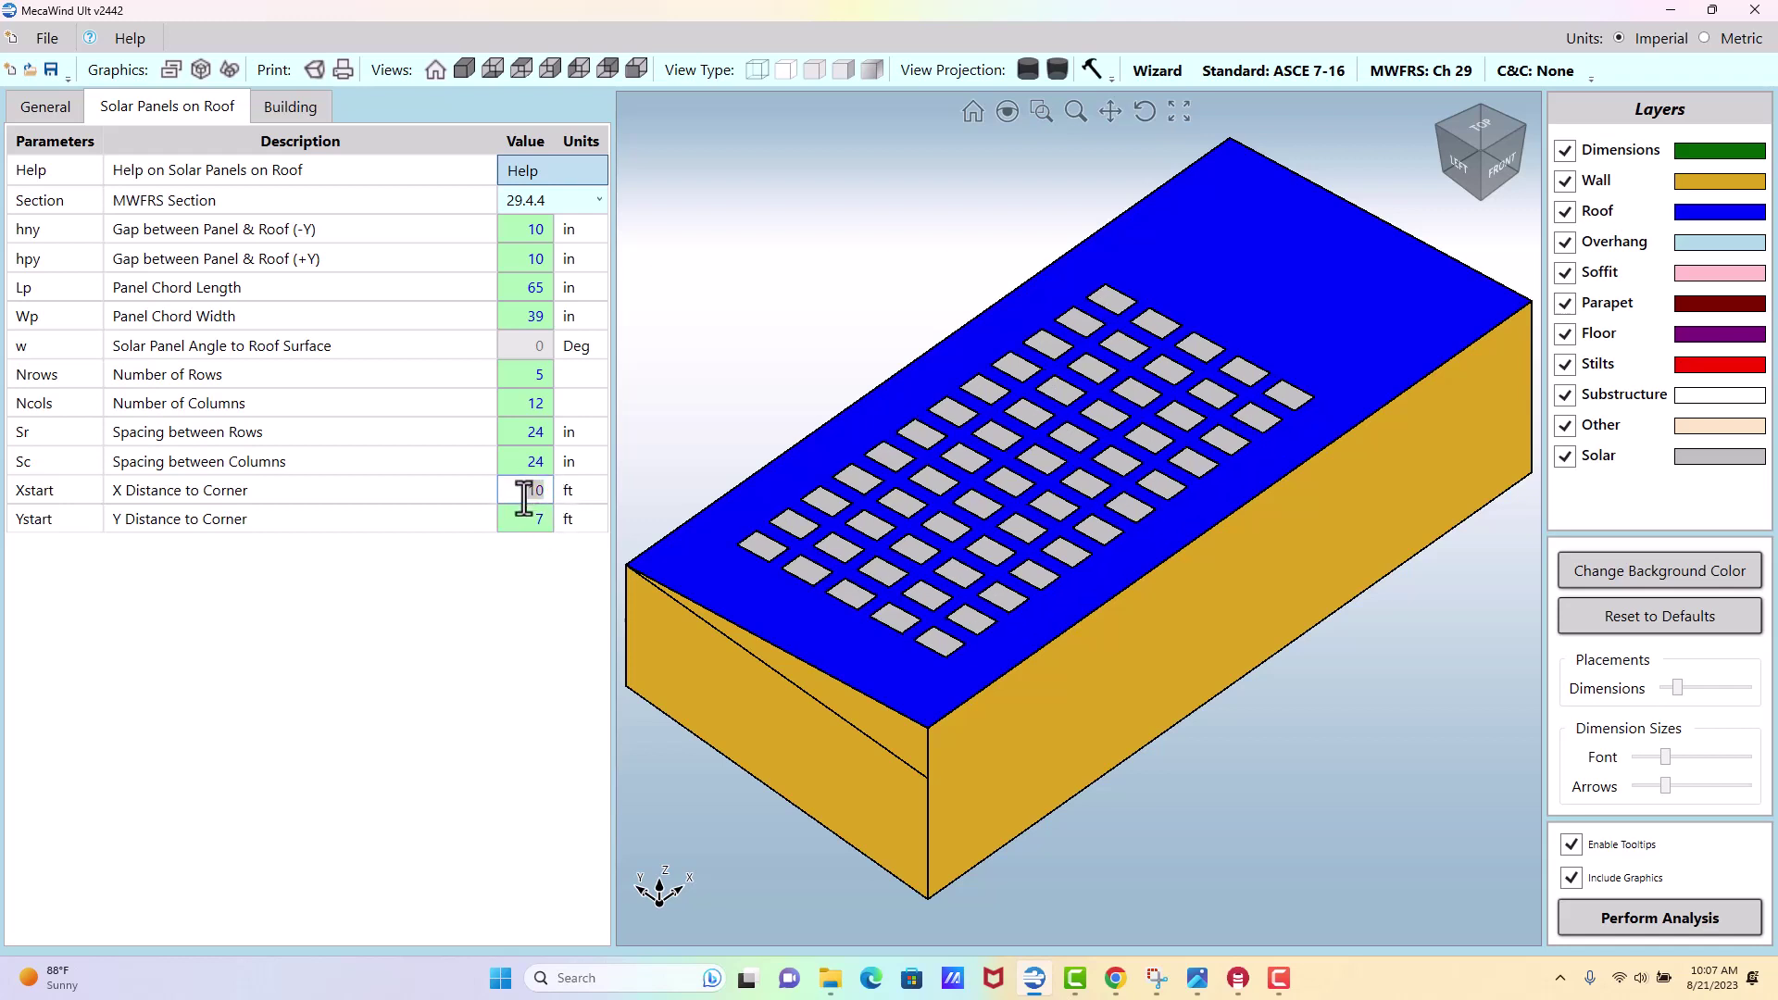
{"action": "type", "text": "15"}
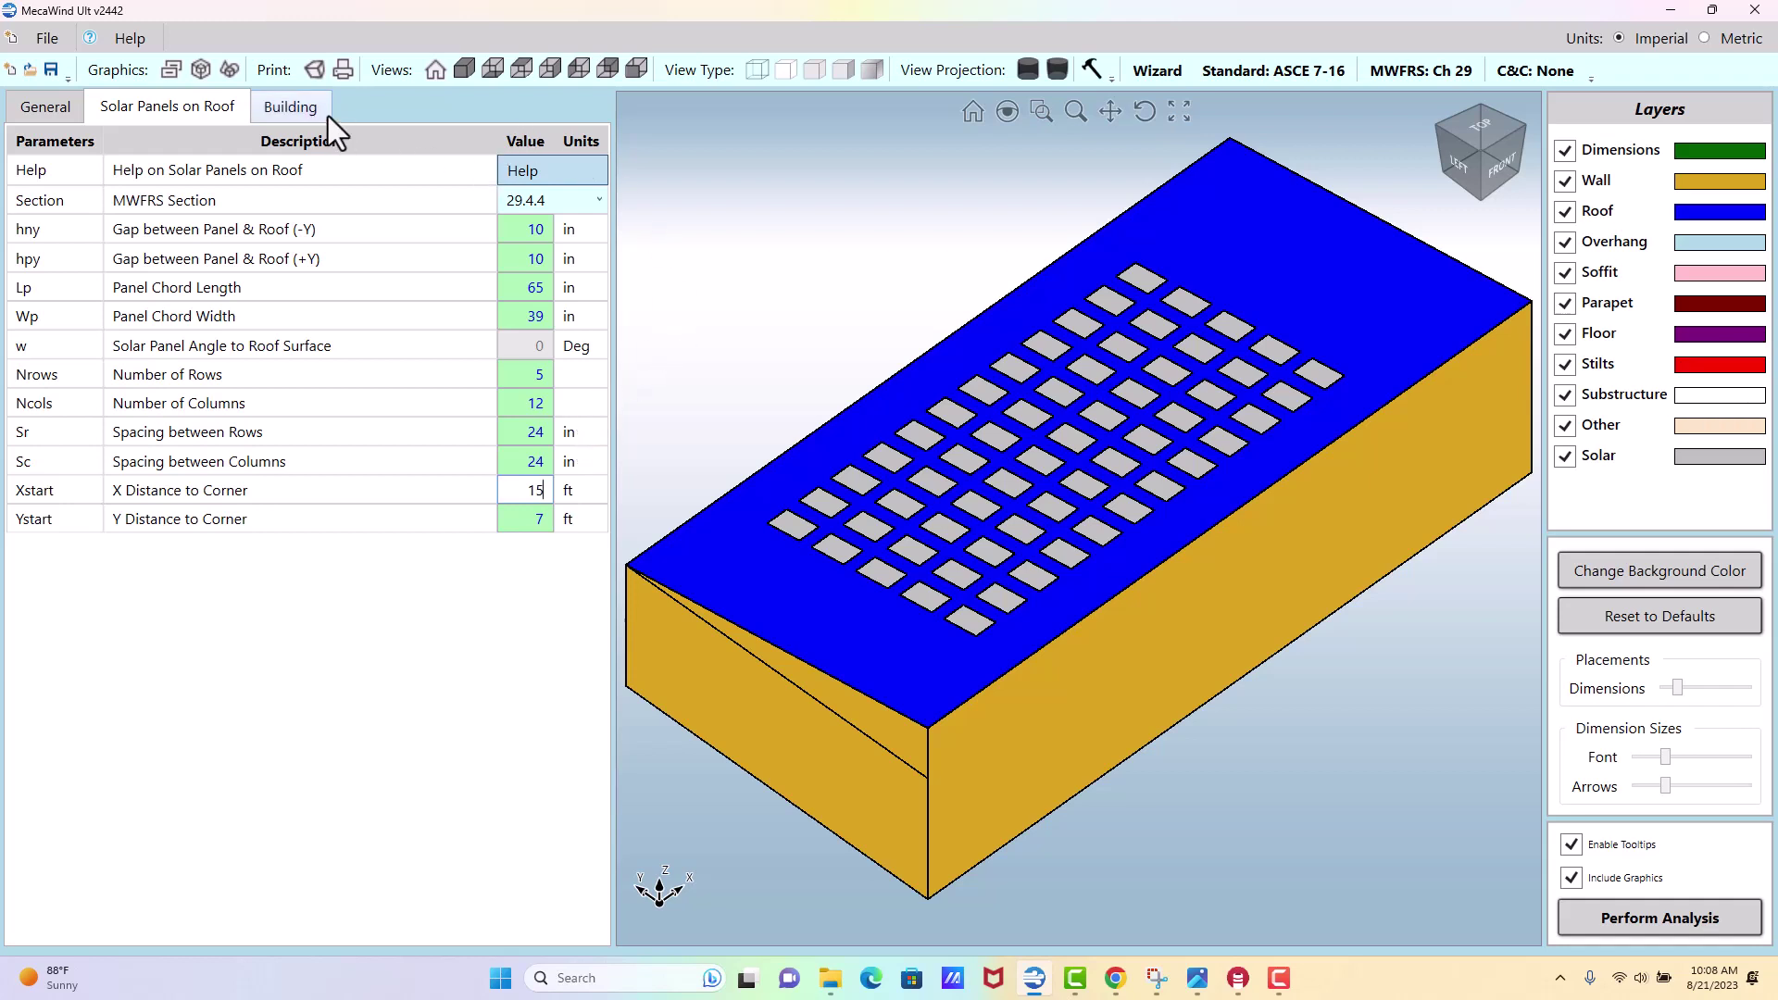
Set the building's roof pitch to 1:12, giving a 4.76° slope.
{"action": "left_click", "coordinate": [302, 109]}
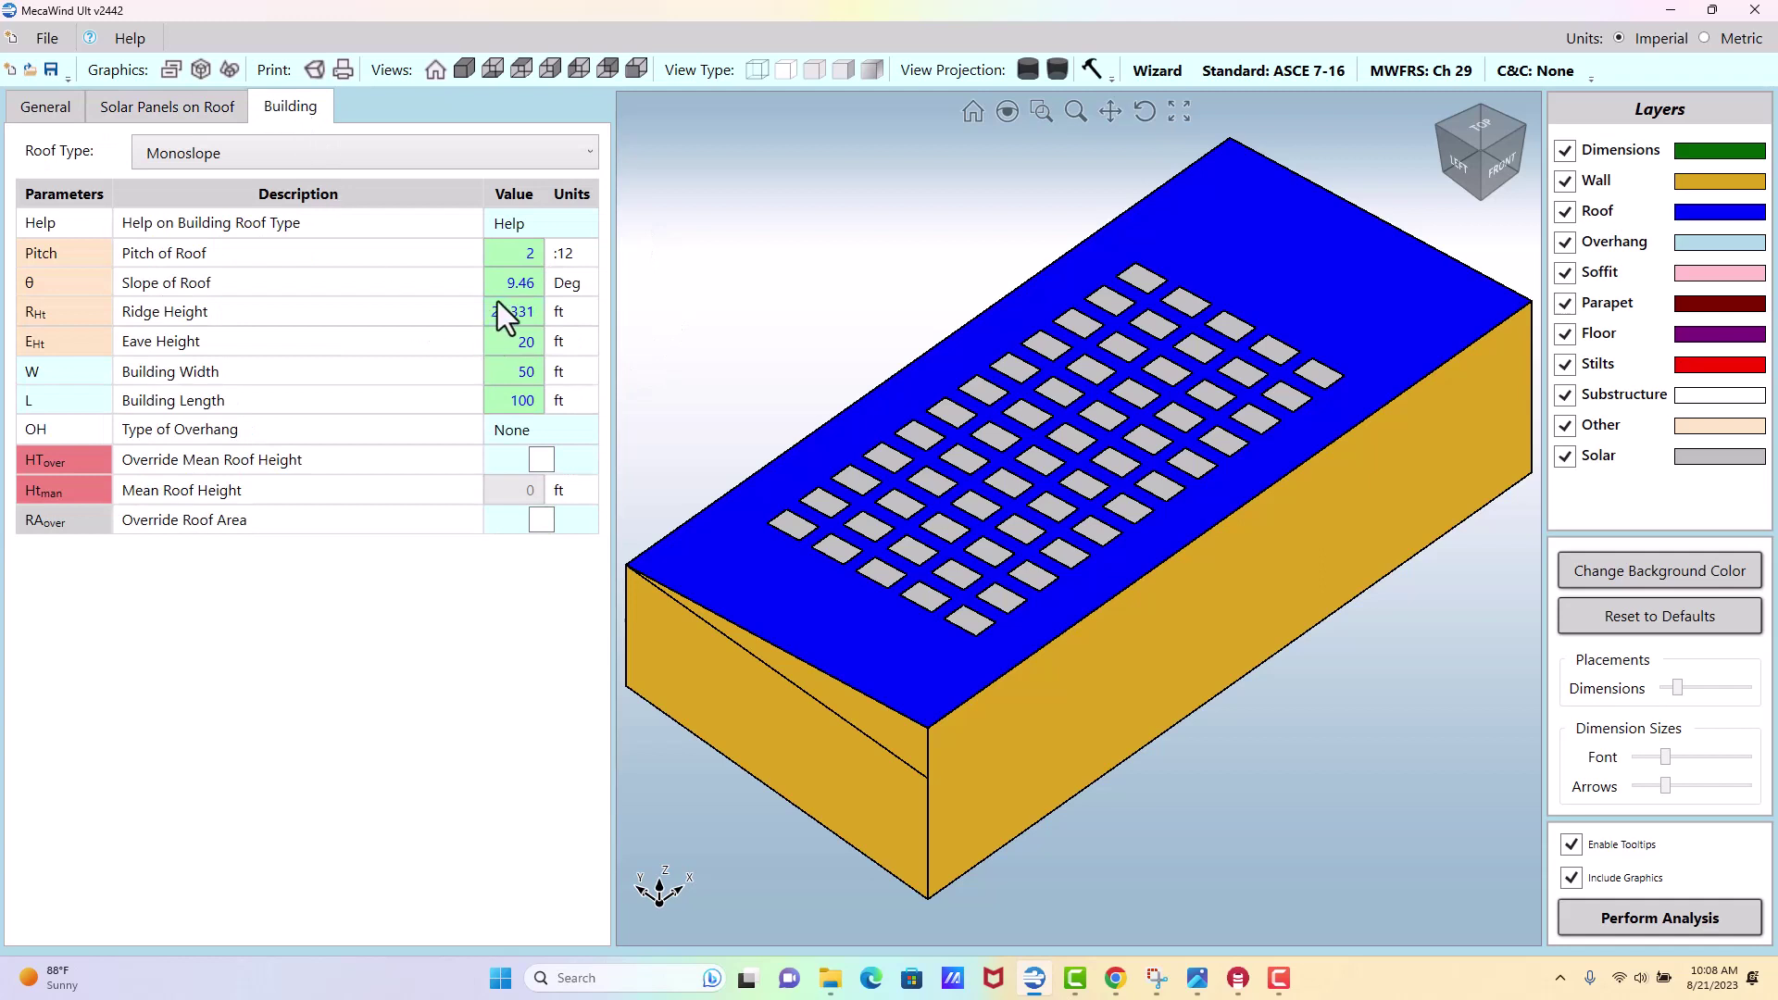
{"action": "left_click", "coordinate": [516, 253]}
{"action": "type", "text": "1"}
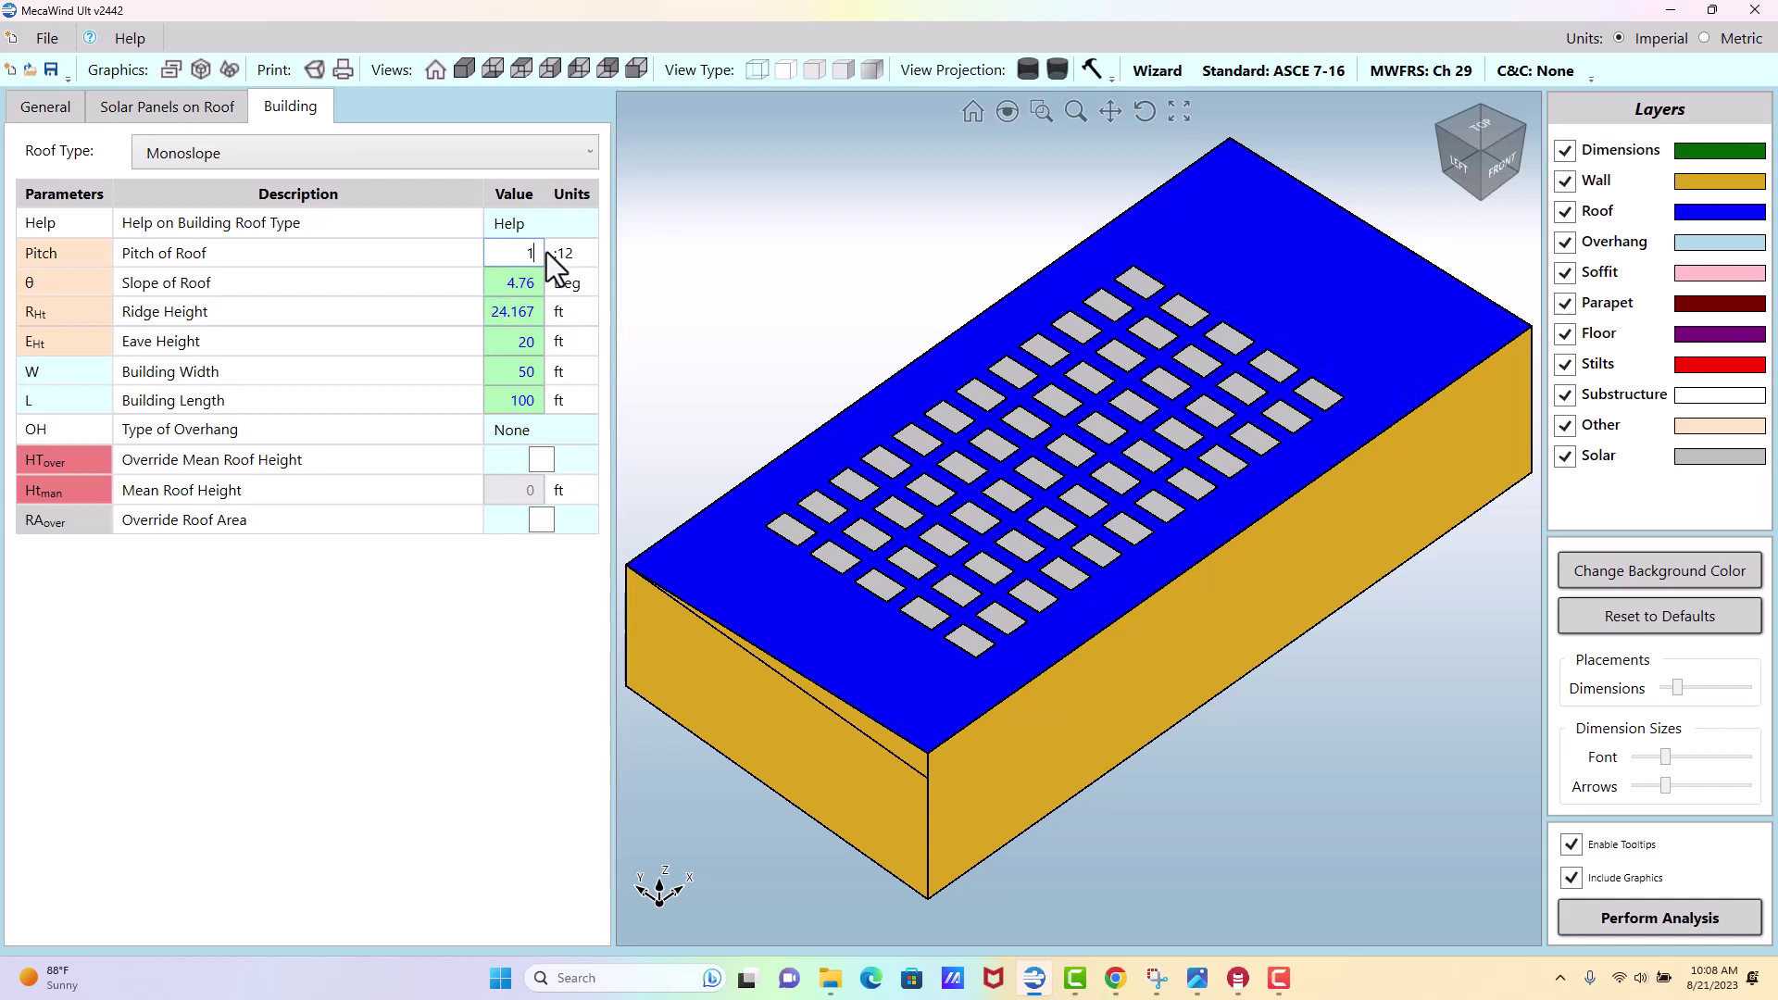
{"action": "left_click", "coordinate": [500, 313]}
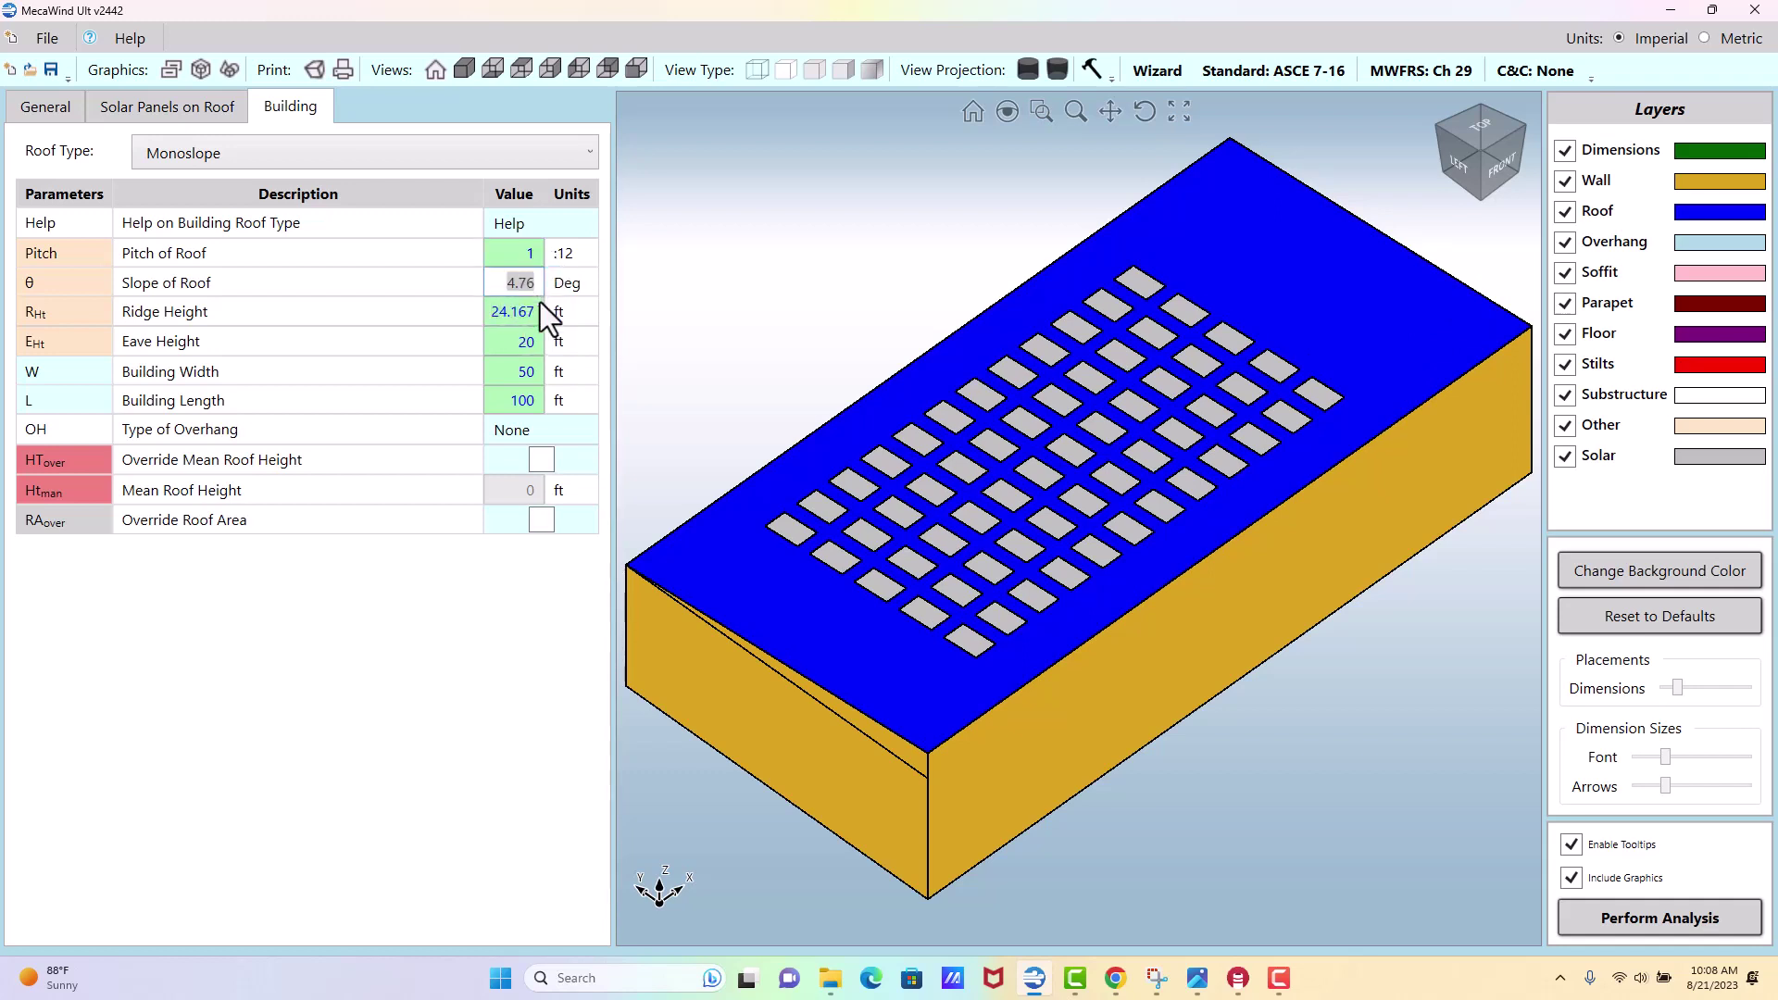
Run the analysis and review the §29.4.4 solar panel section, highlighting the 1.667 ft setback.
{"action": "left_click", "coordinate": [1708, 915]}
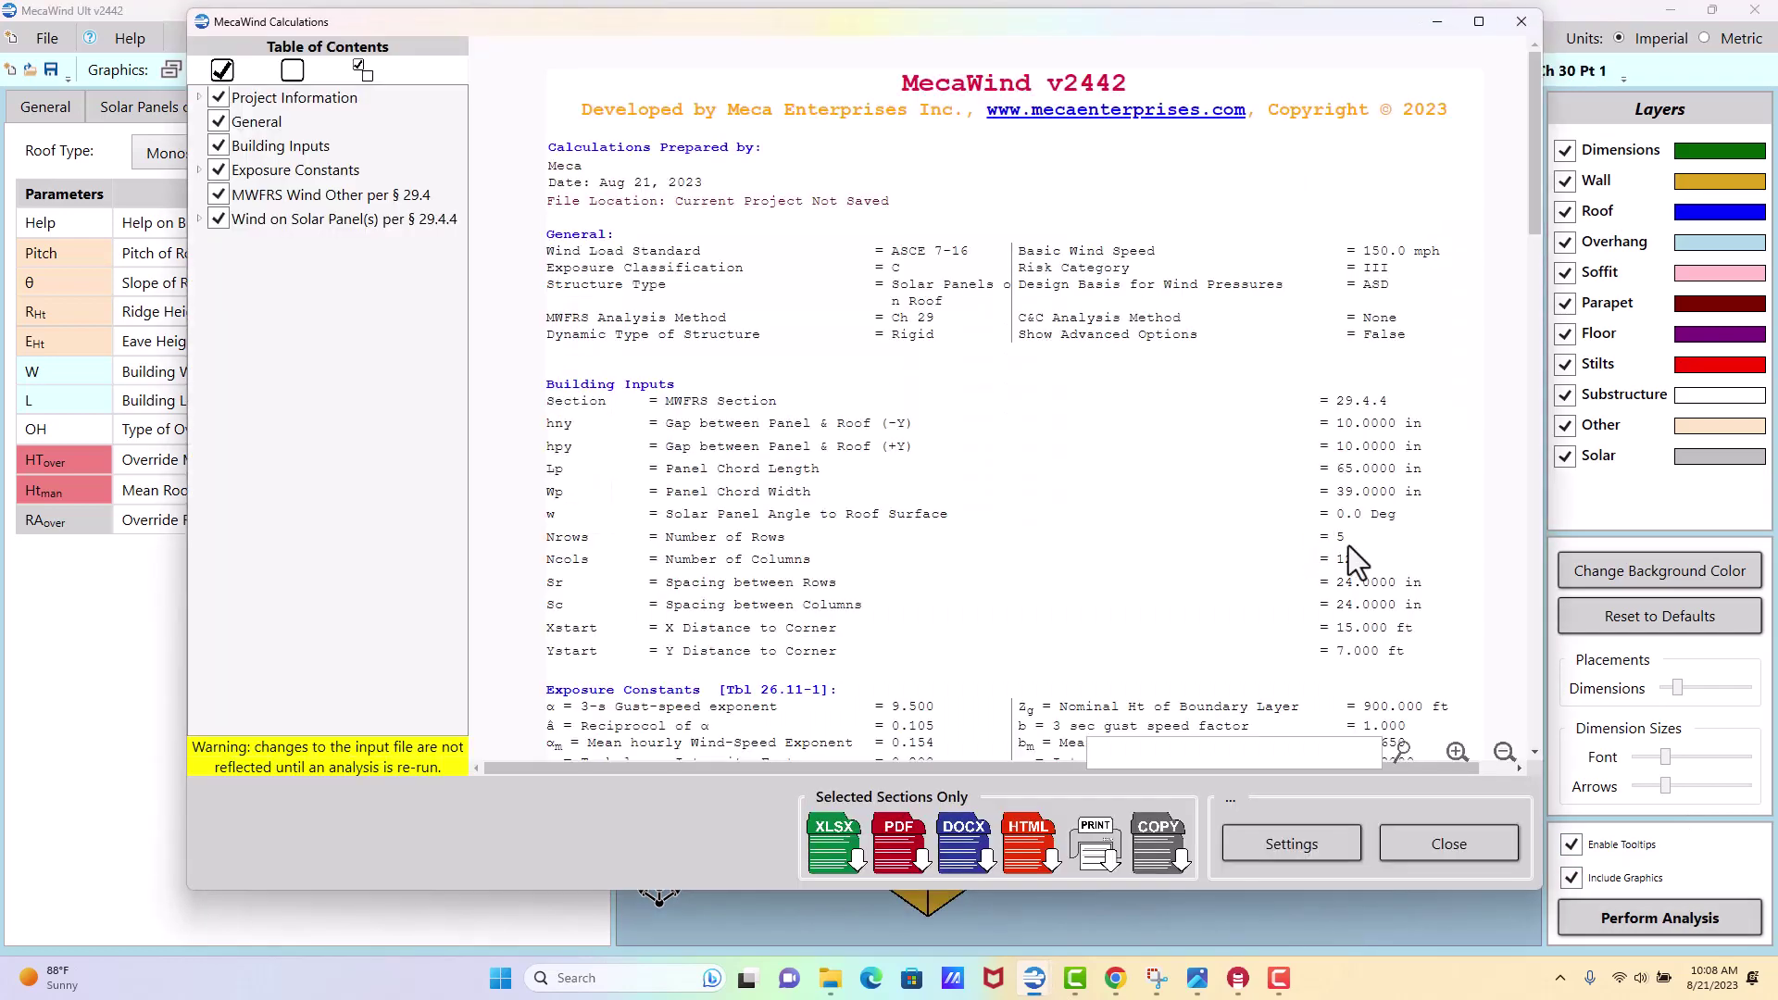
{"action": "left_click", "coordinate": [382, 221]}
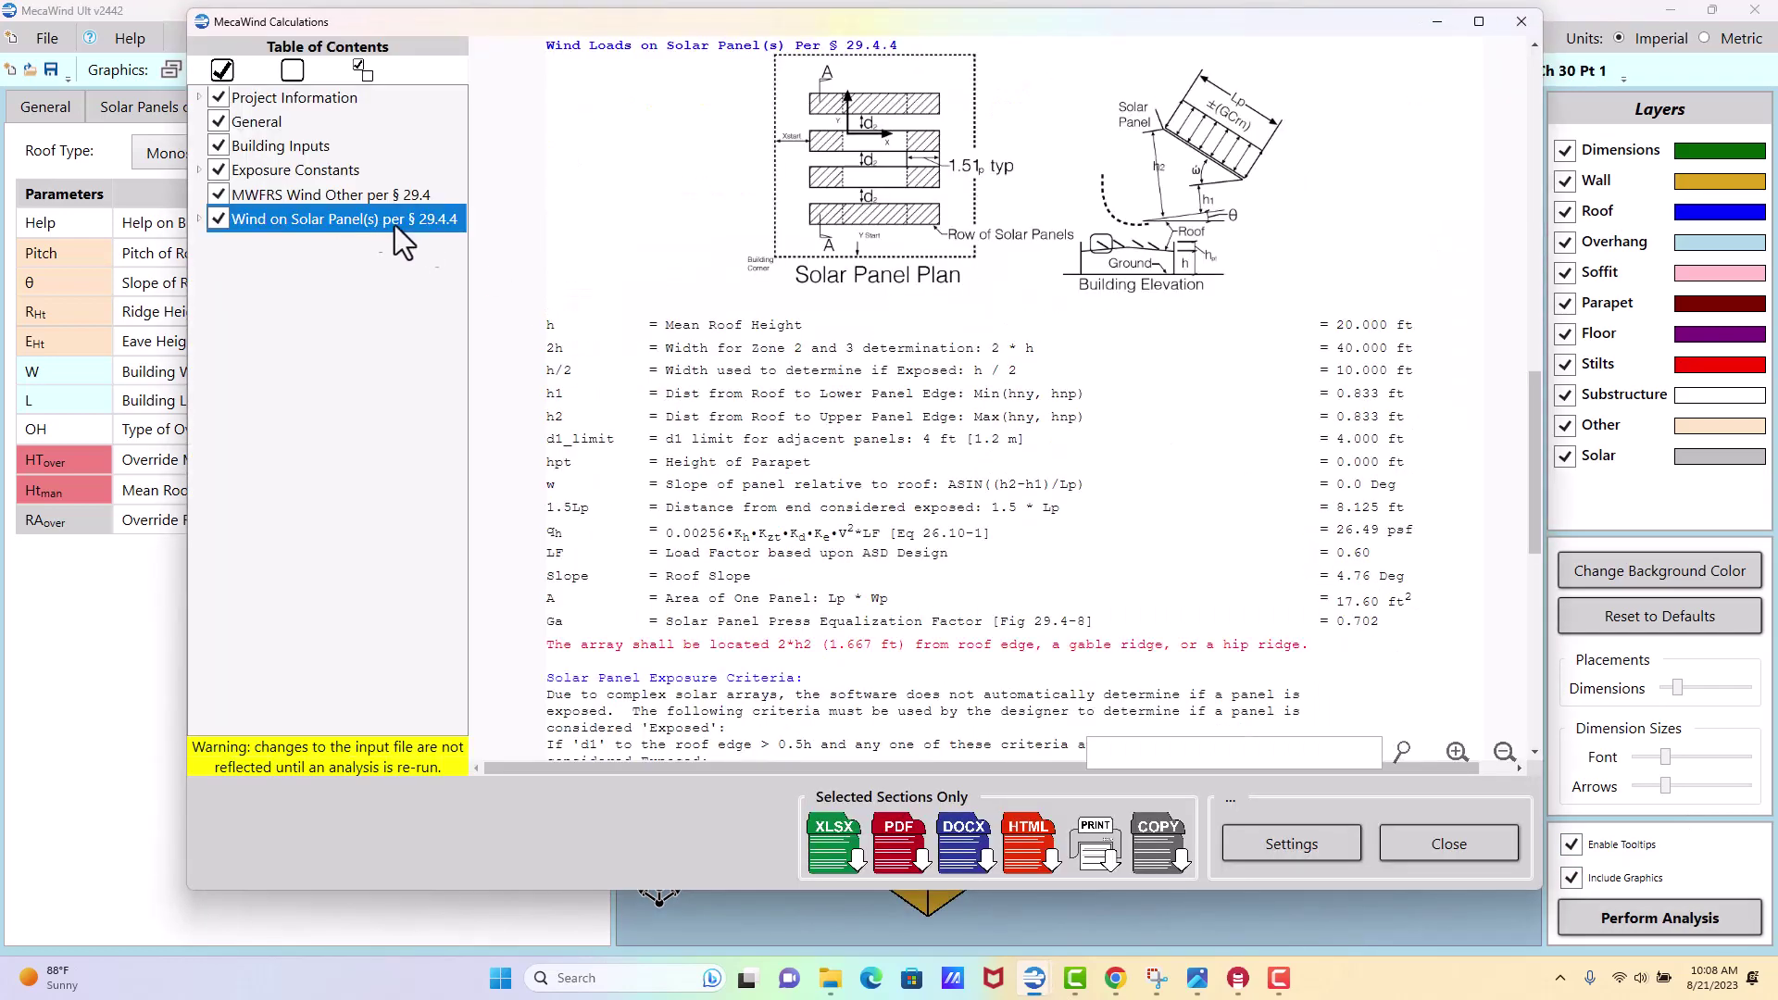
{"action": "scroll", "coordinate": [742, 435], "scroll_direction": "down", "scroll_amount": 3}
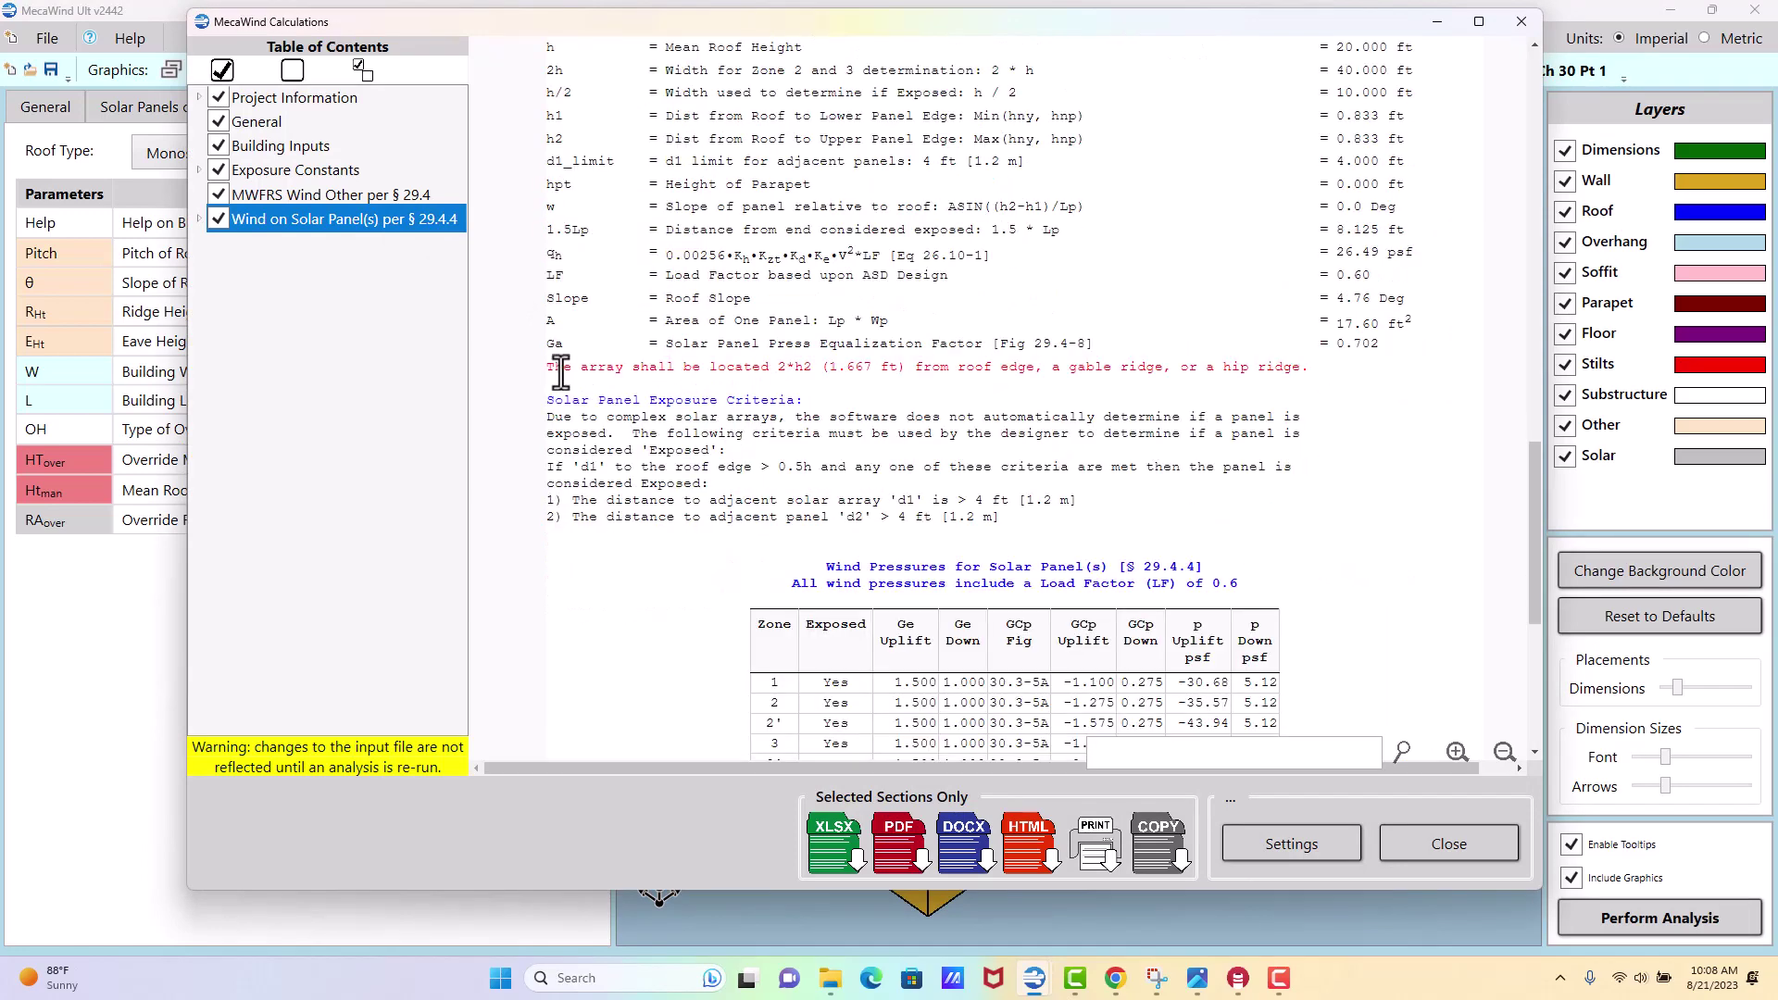
{"action": "left_click_drag", "start_coordinate": [548, 367], "coordinate": [1292, 368]}
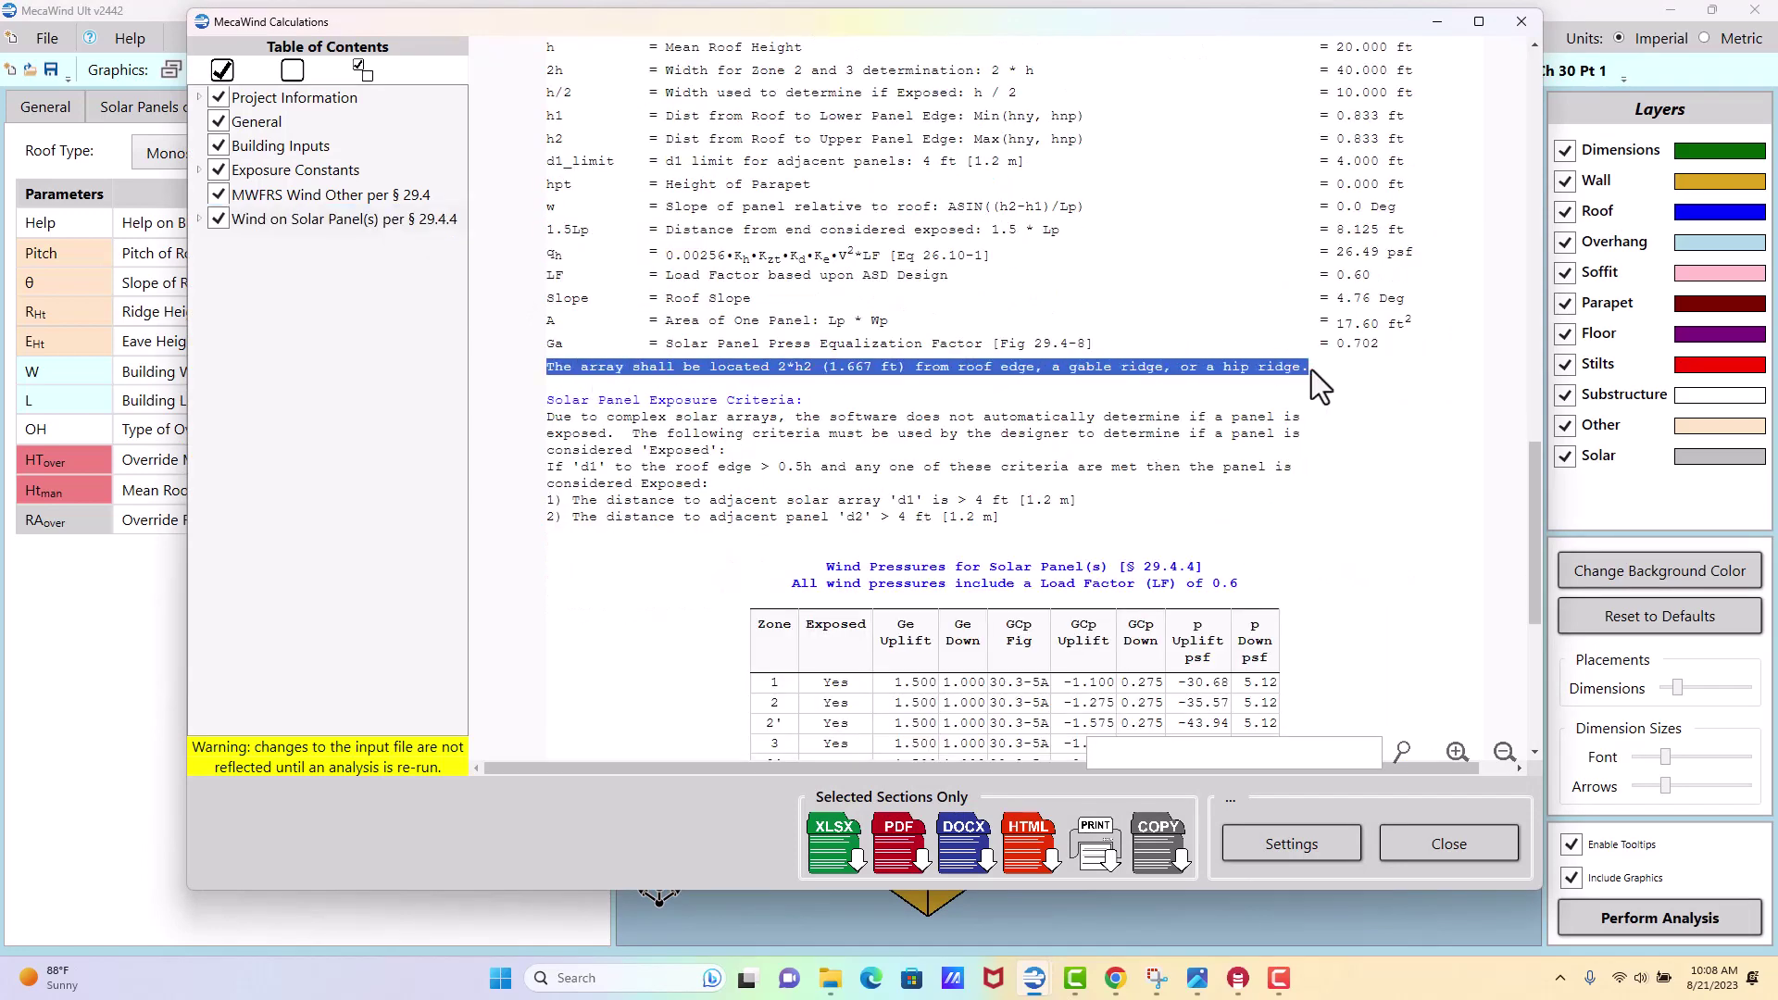
{"action": "scroll", "coordinate": [1327, 410], "scroll_direction": "up", "scroll_amount": 2}
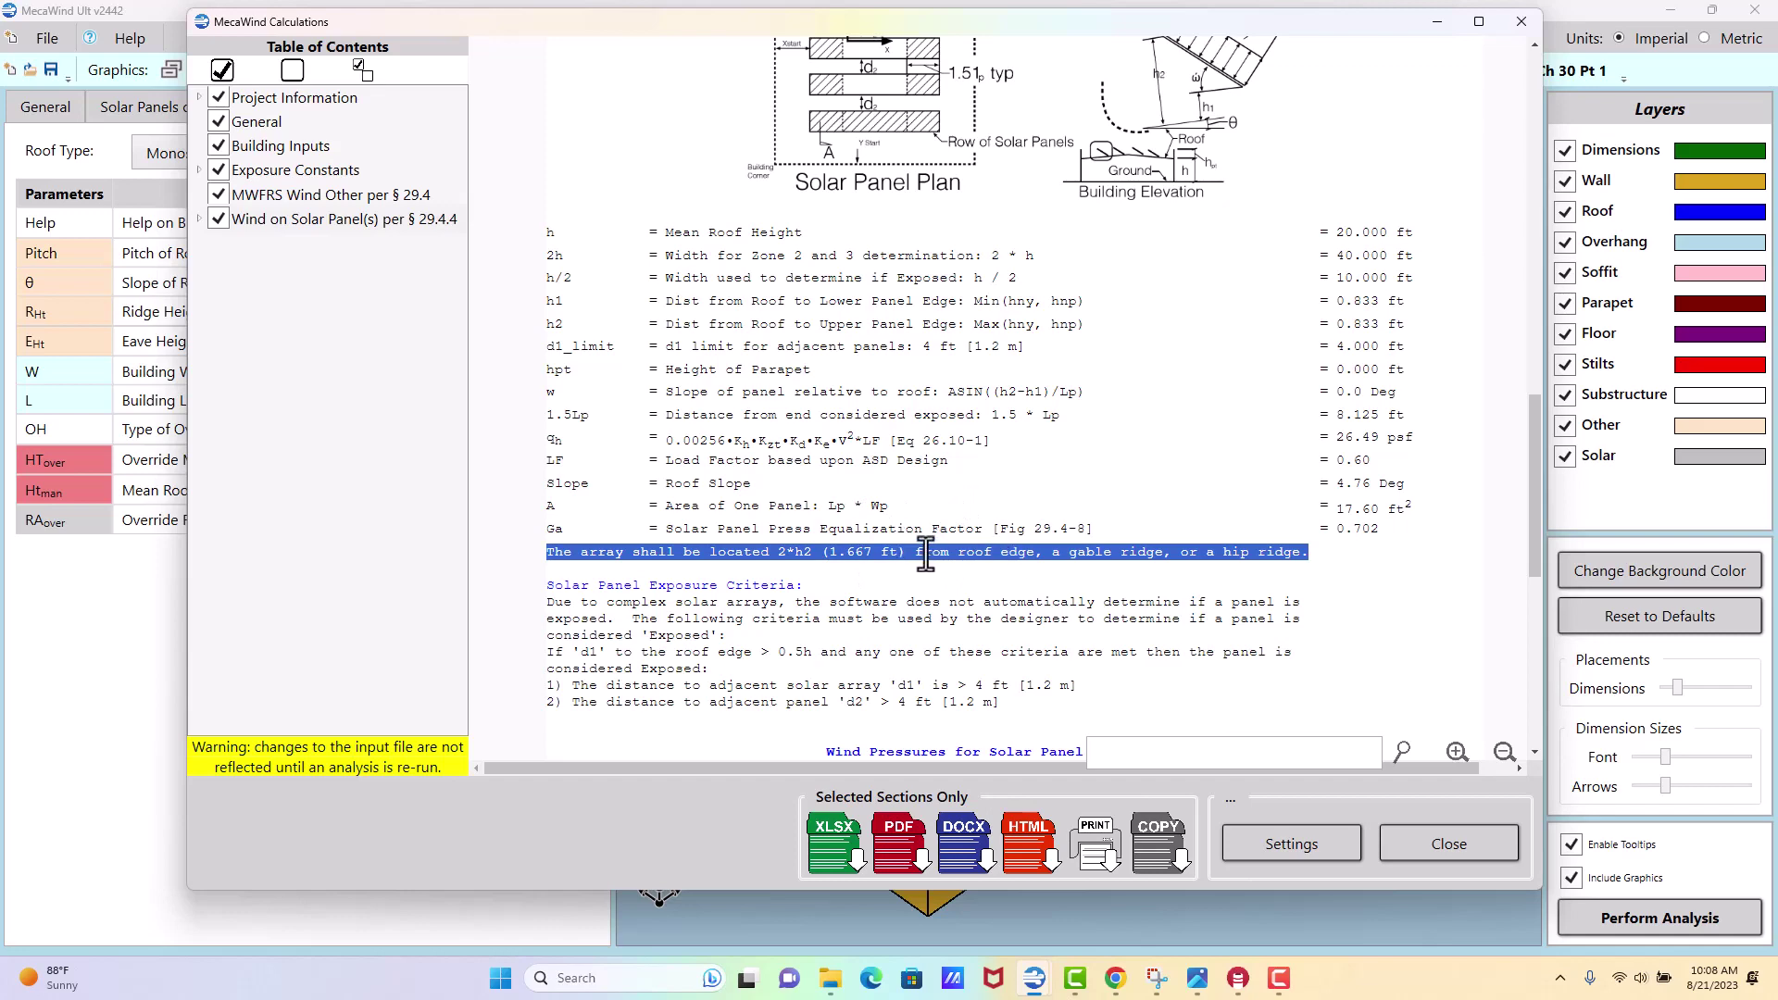
{"action": "scroll", "coordinate": [926, 554], "scroll_direction": "down", "scroll_amount": 2}
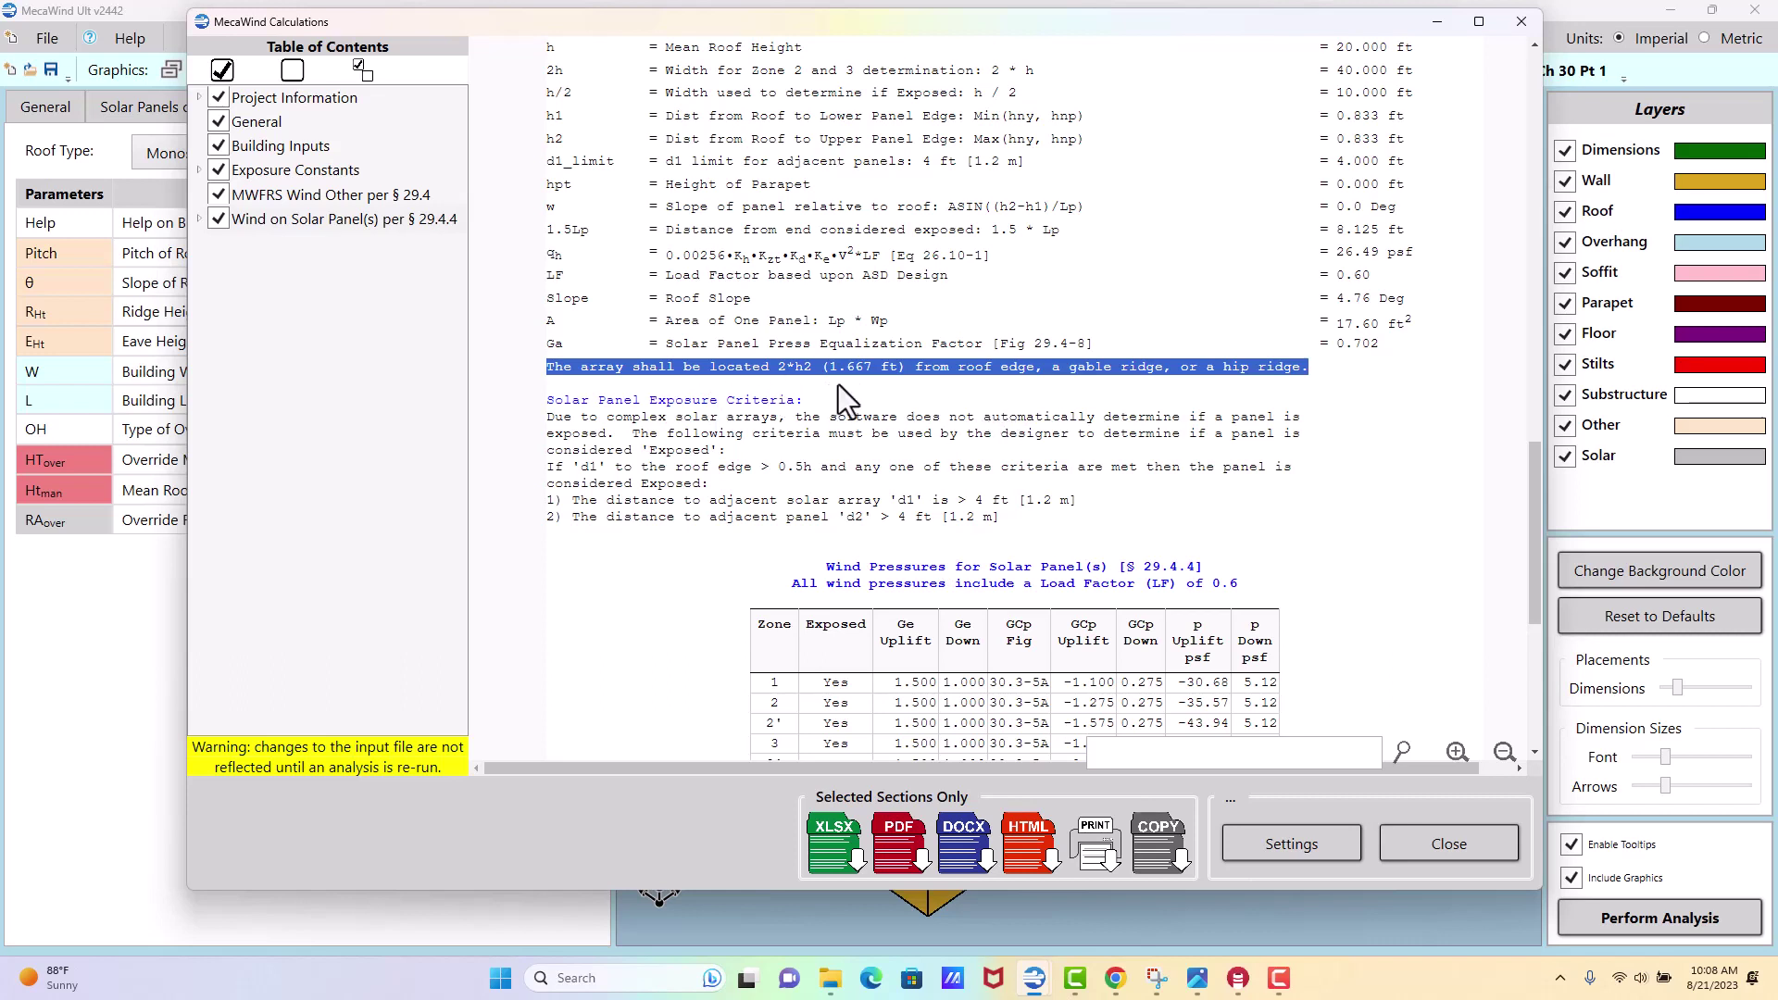
{"action": "scroll", "coordinate": [892, 439], "scroll_direction": "down", "scroll_amount": 5}
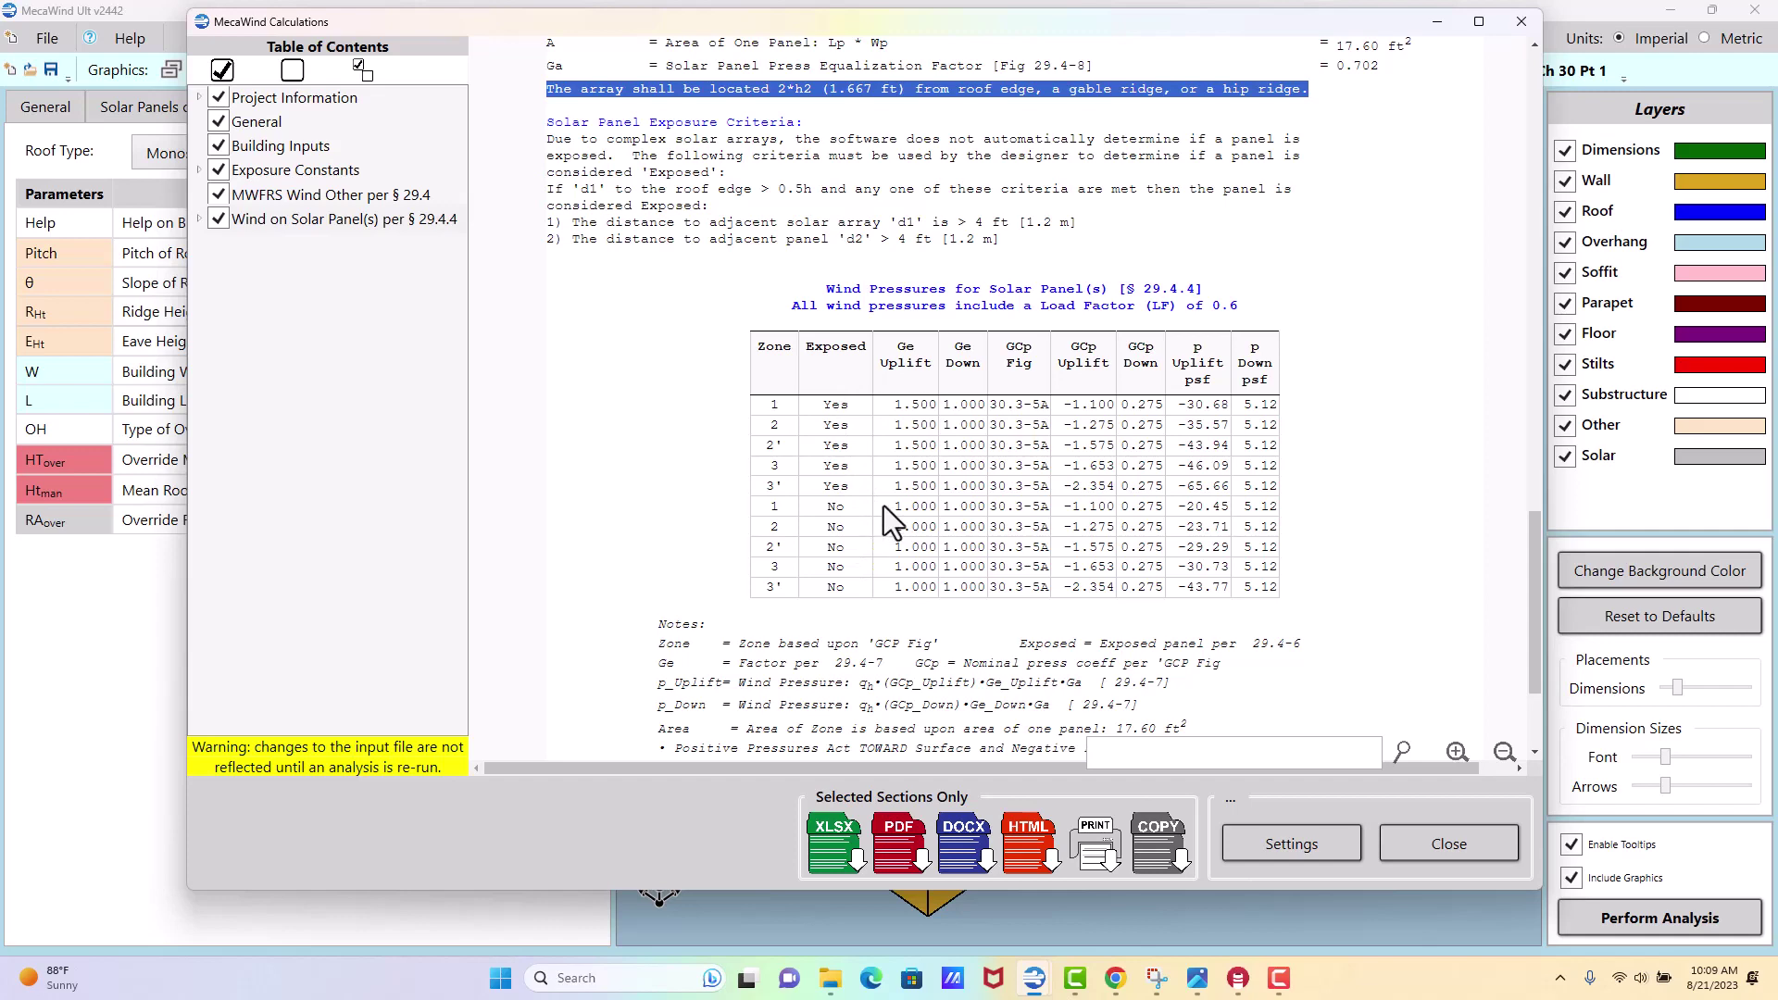
Highlight the exposed-panel note and the unexposed Zone 1 row at -20.45 psf uplift.
{"action": "scroll", "coordinate": [884, 505], "scroll_direction": "down", "scroll_amount": 2}
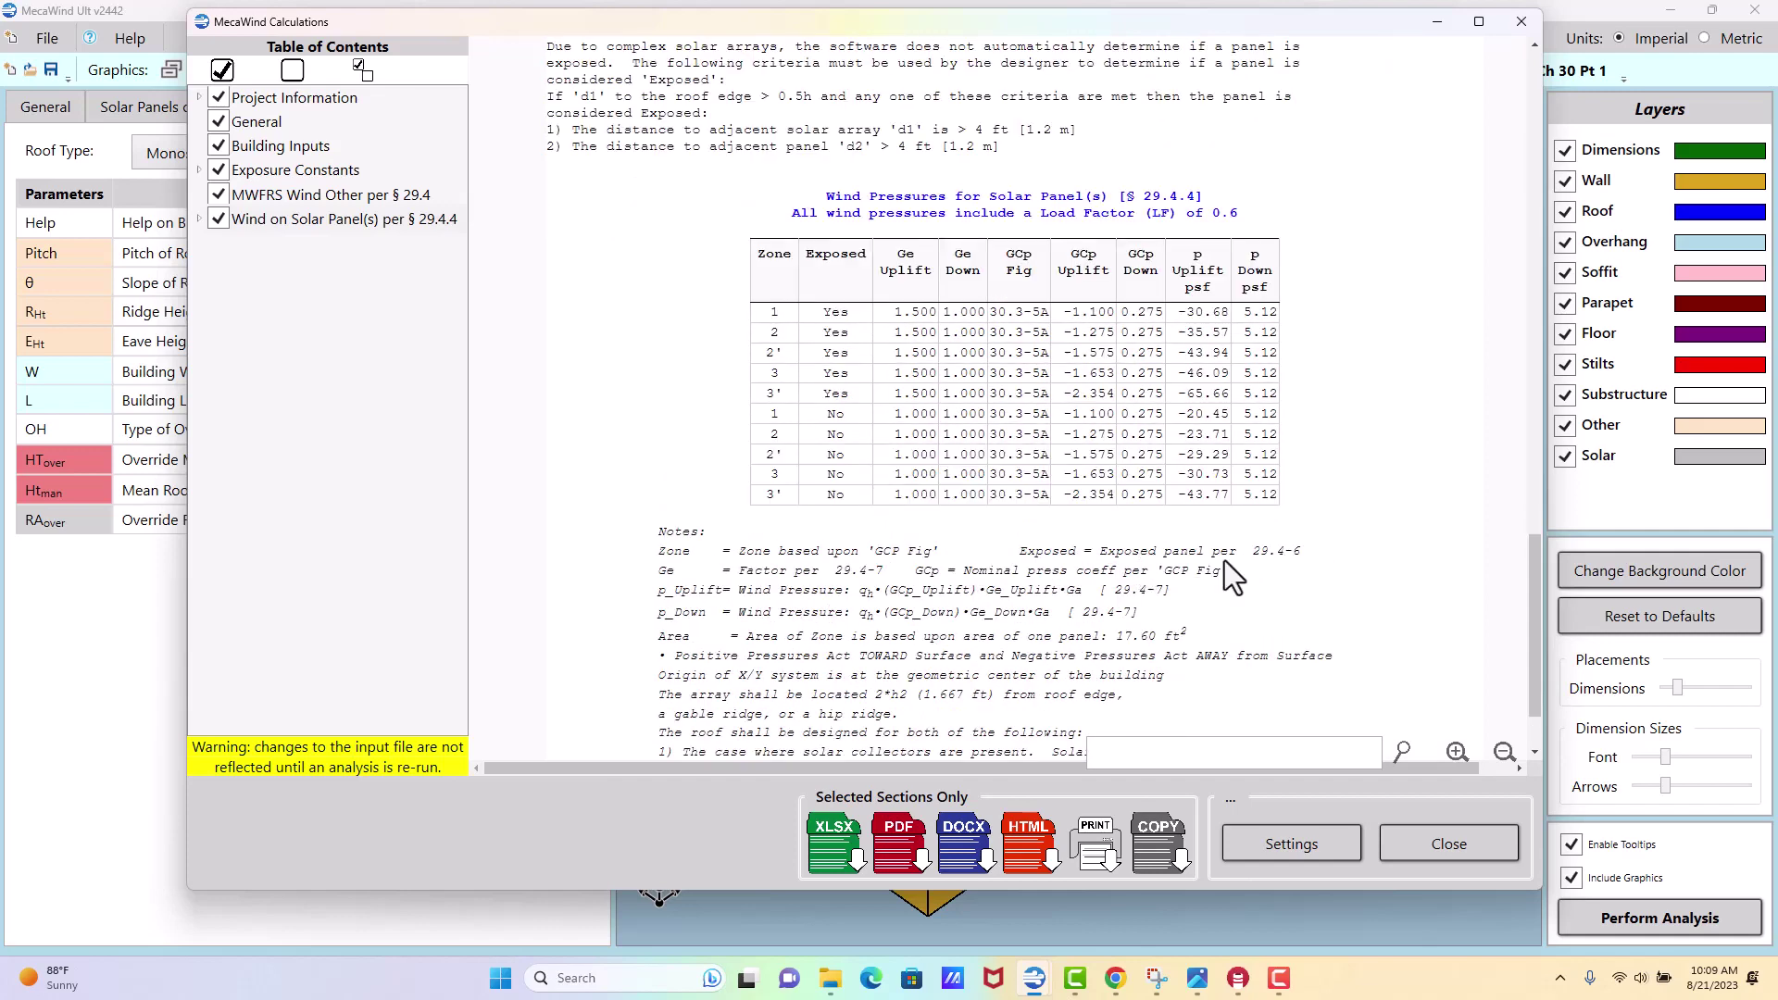
{"action": "left_click_drag", "start_coordinate": [1247, 557], "coordinate": [1300, 555]}
{"action": "left_click_drag", "start_coordinate": [771, 414], "coordinate": [1294, 392]}
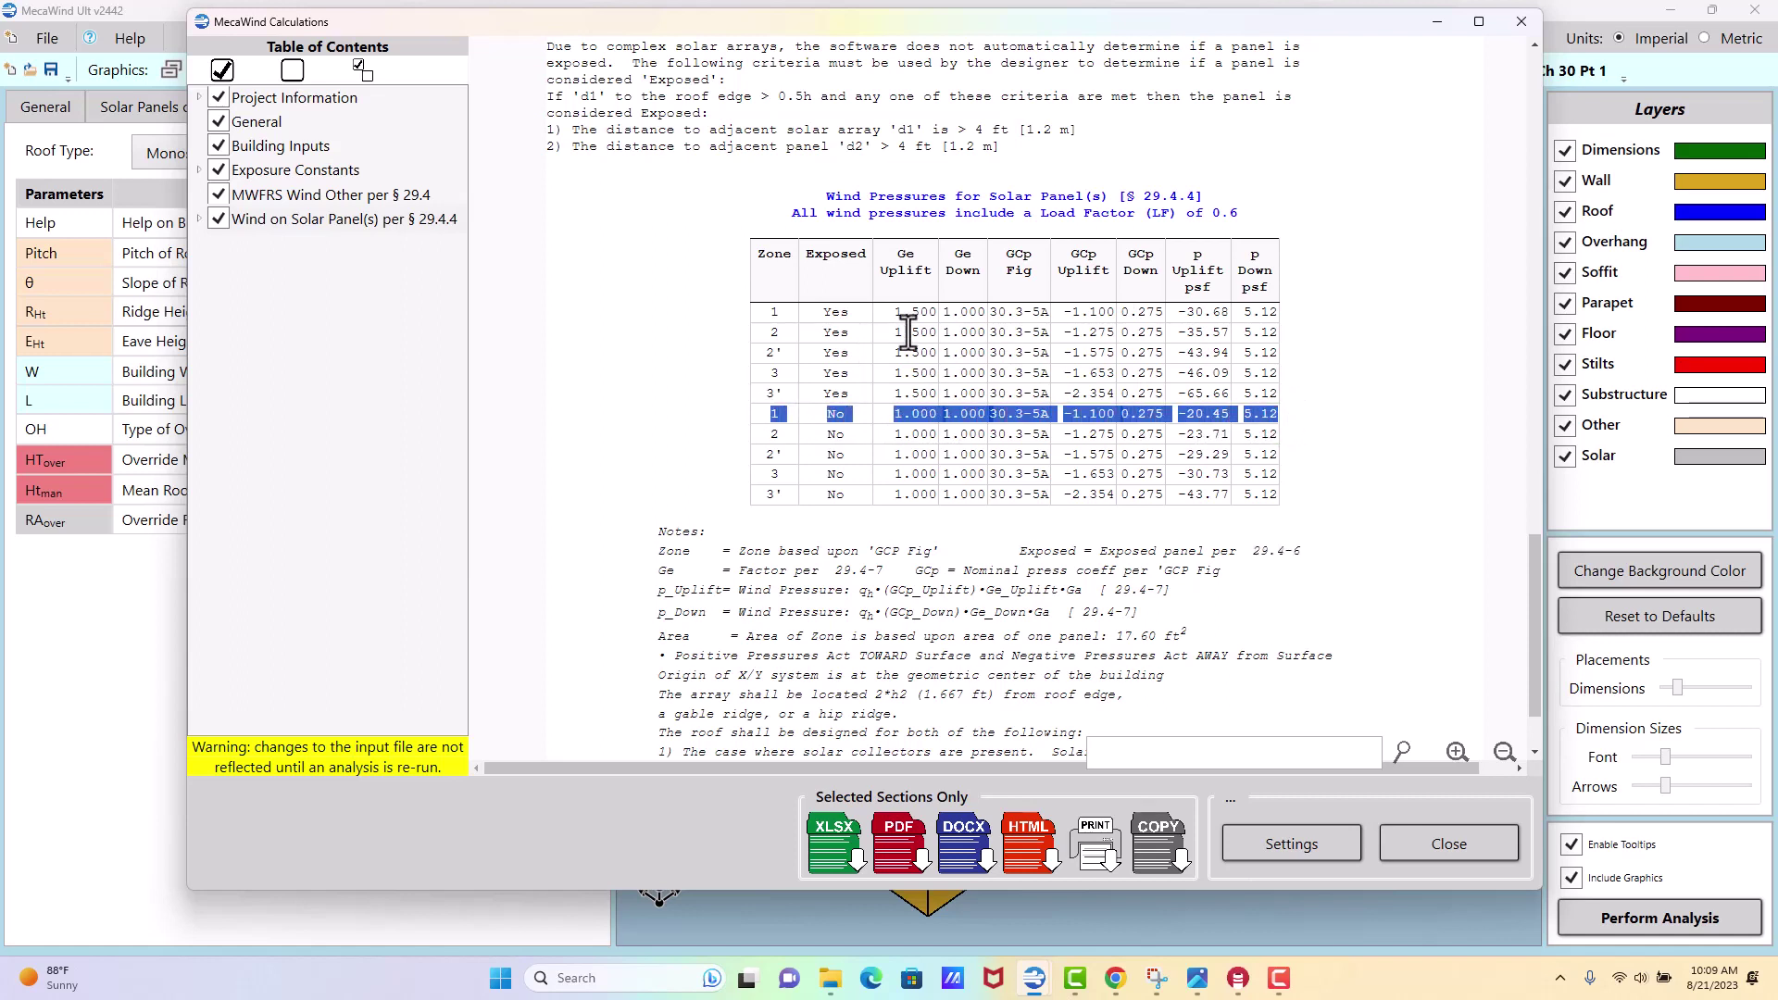